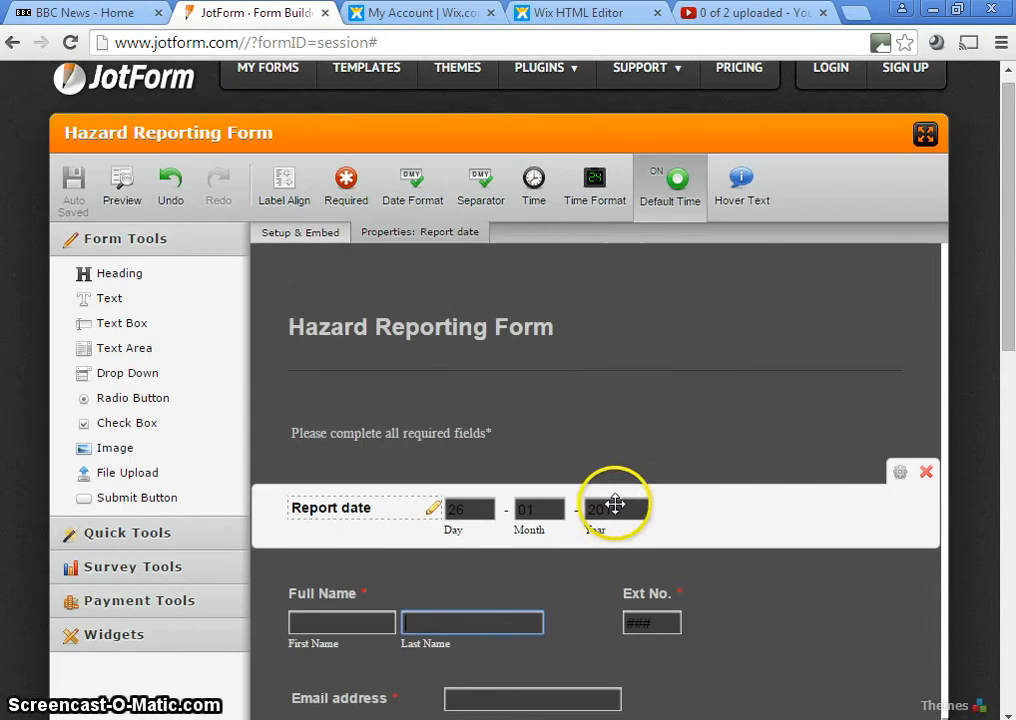
- Add the hover text "we have entered for you!" to the Report date field
scroll(681, 451, up, 1)
scroll(681, 451, down, 1)
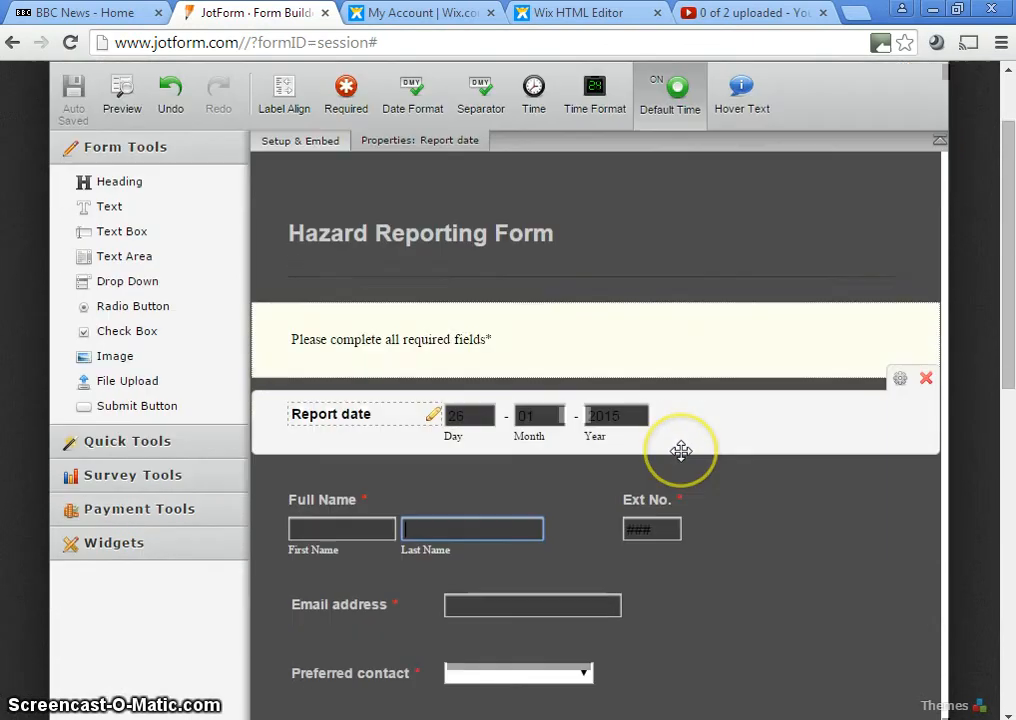
scroll(647, 426, up, 1)
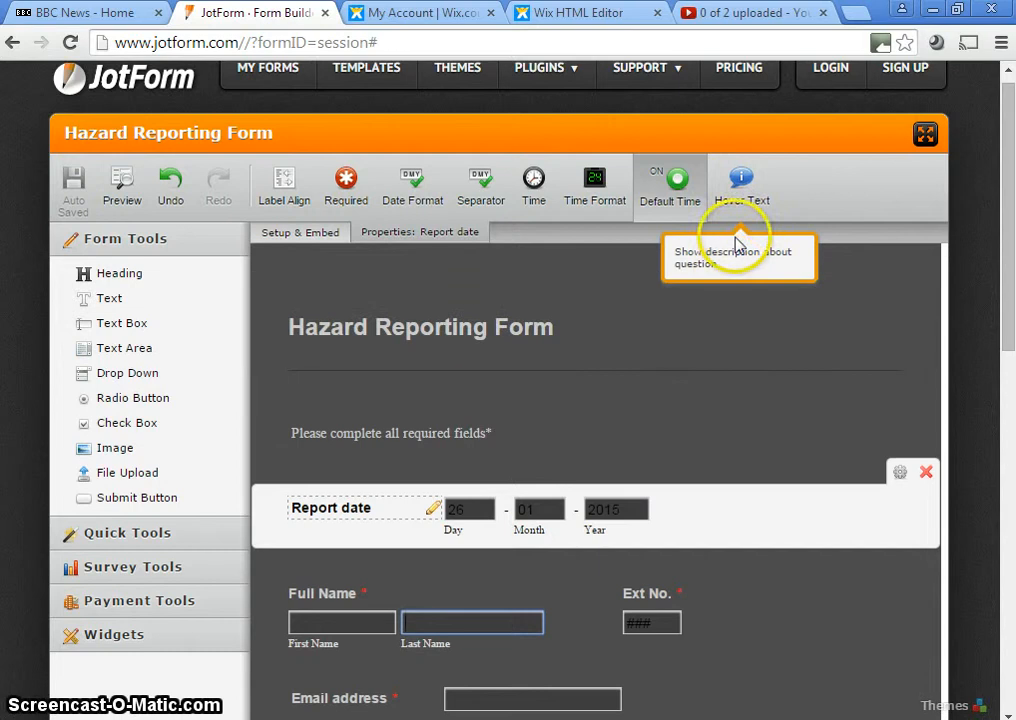
click(408, 623)
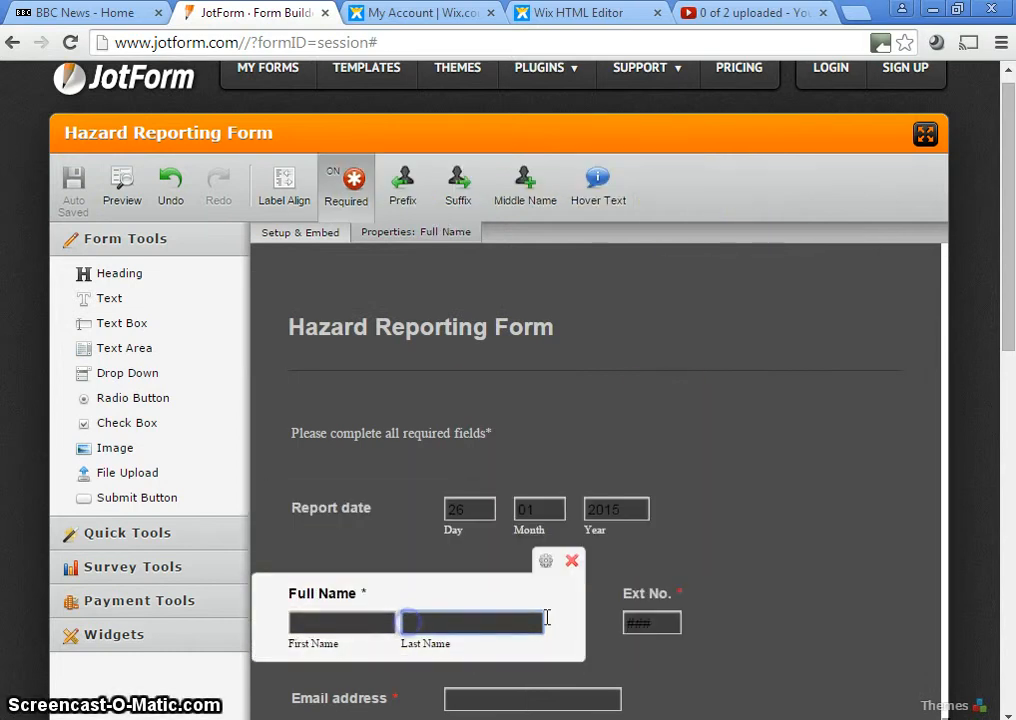
click(652, 620)
click(541, 512)
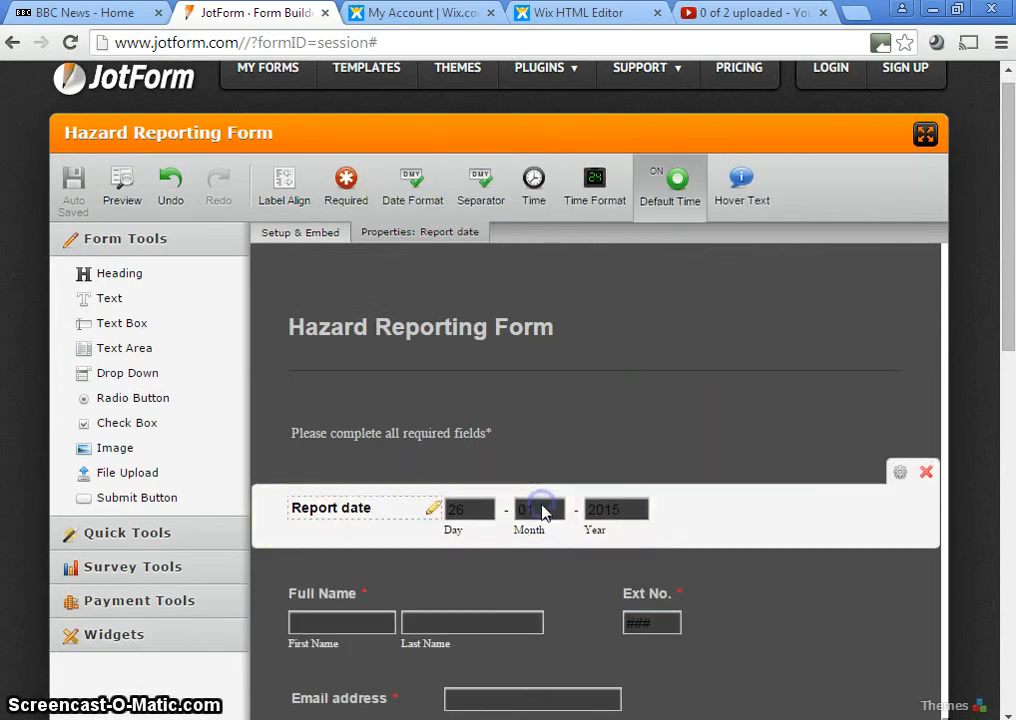
click(740, 185)
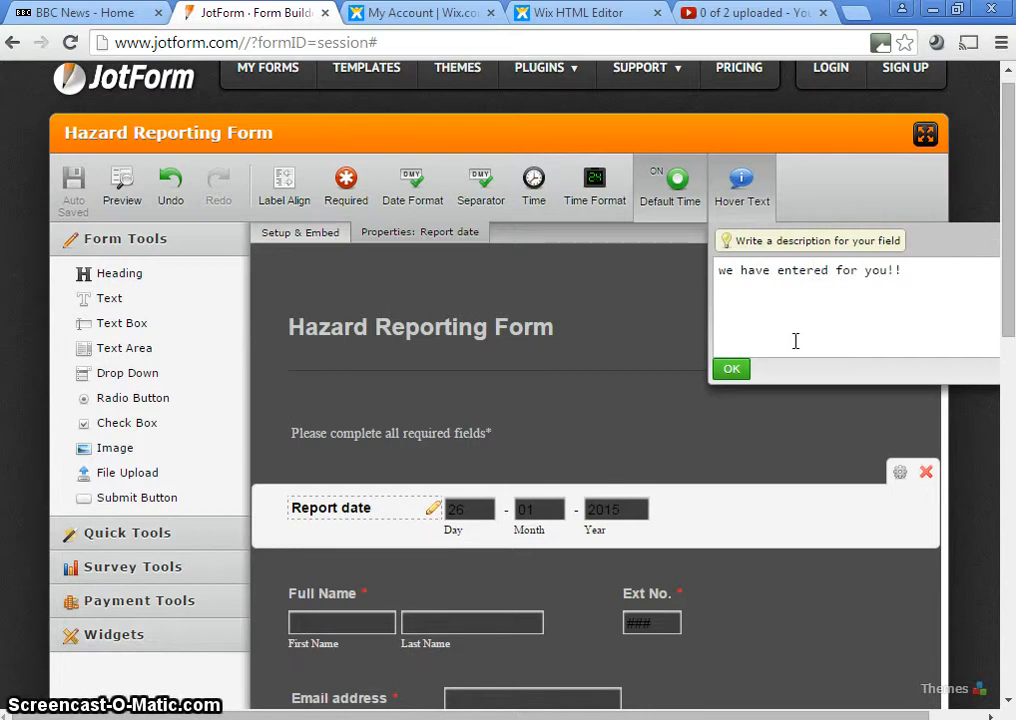
click(731, 369)
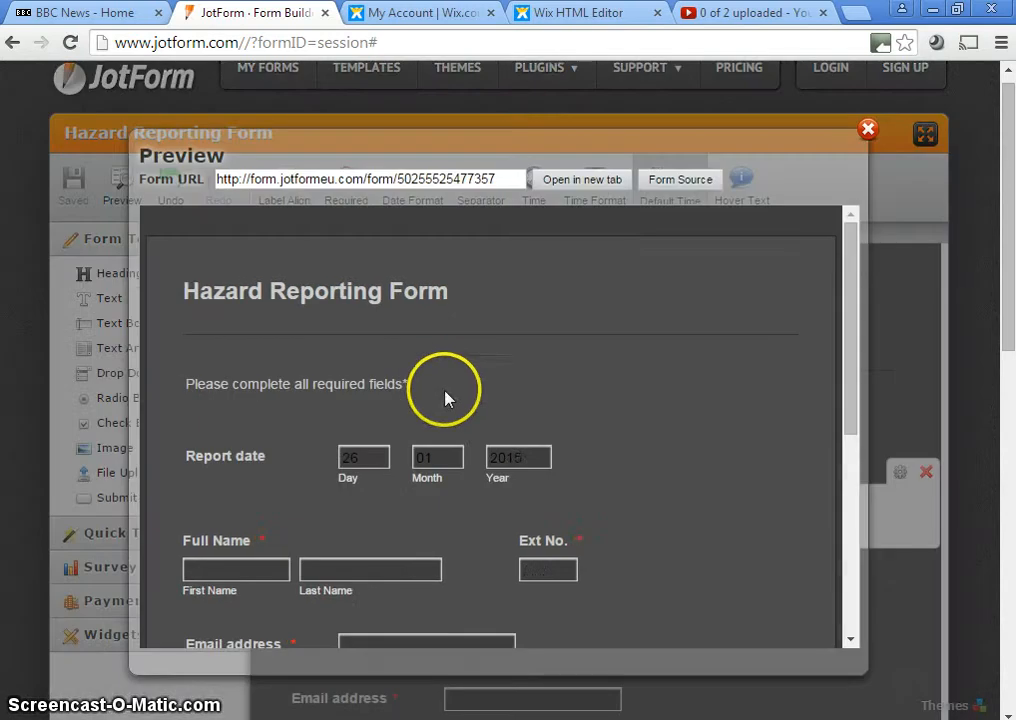
- Check the Report date hover text and the remaining fields in the form preview, and close the preview
mouse_move(505, 460)
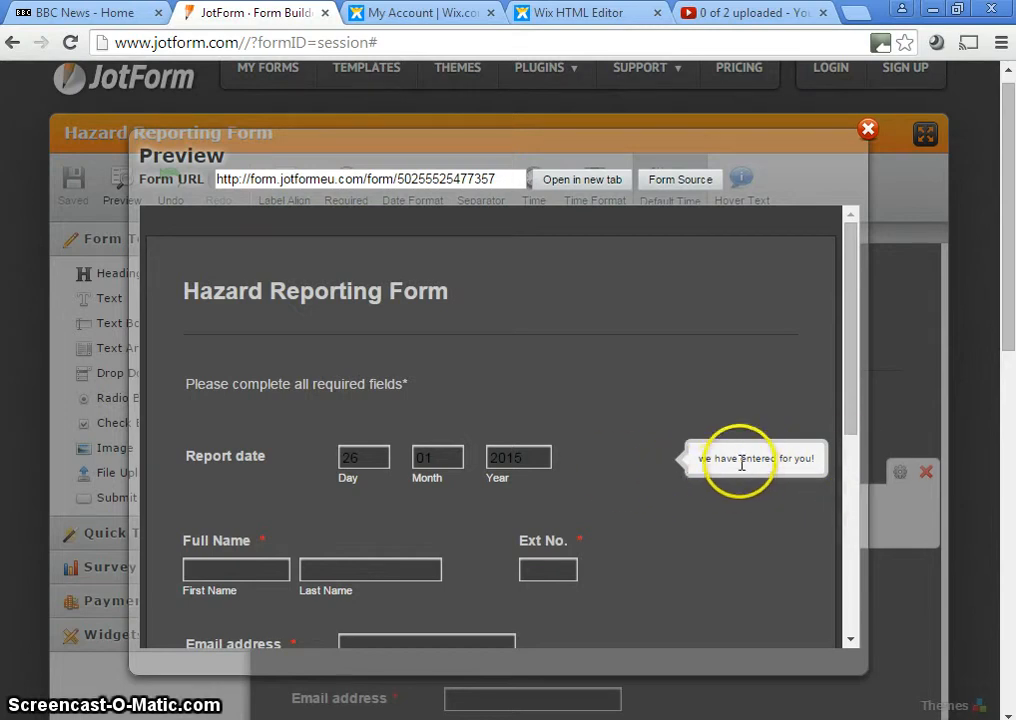
scroll(565, 508, down, 3)
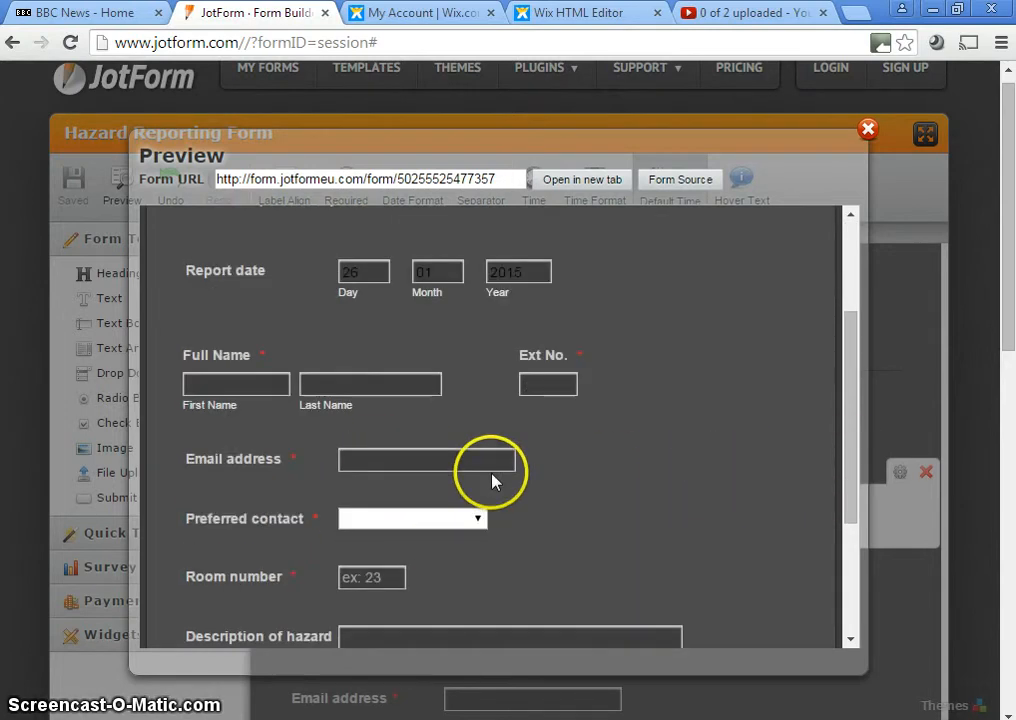
scroll(549, 513, up, 3)
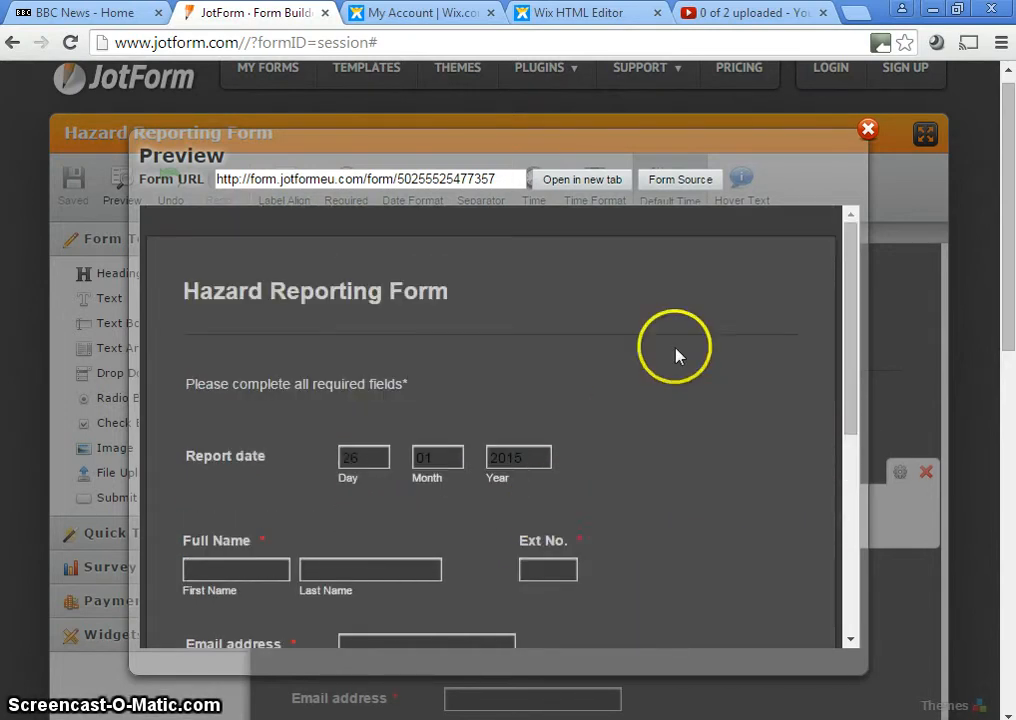
click(868, 133)
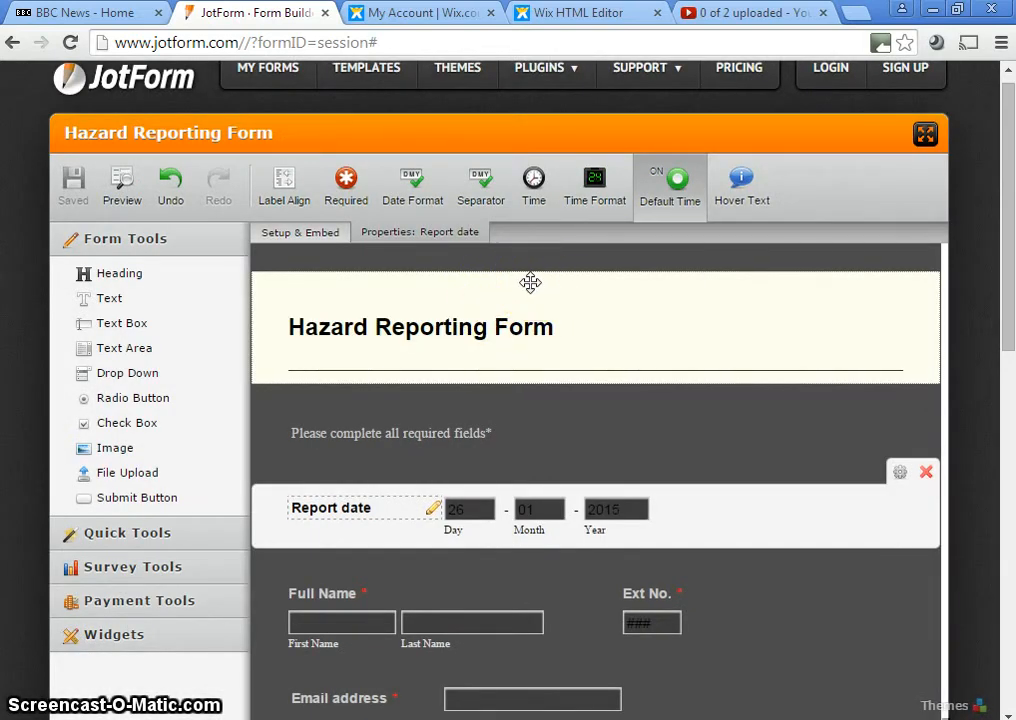
- Use the Thank You message option for after form submission and accept its existing text
scroll(530, 283, up, 1)
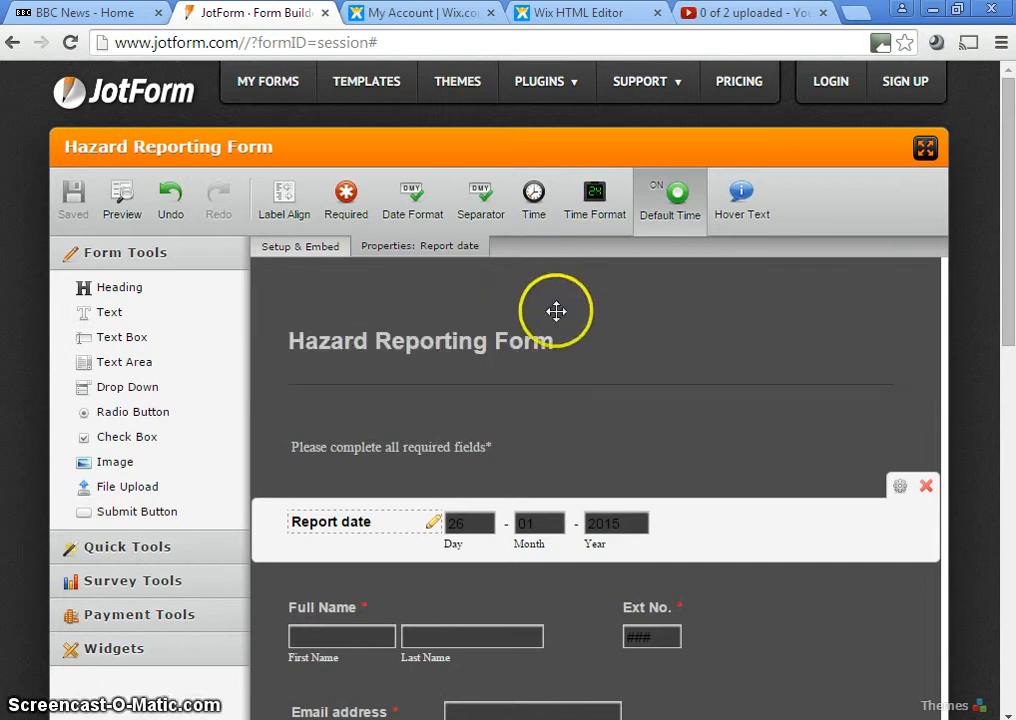
click(333, 256)
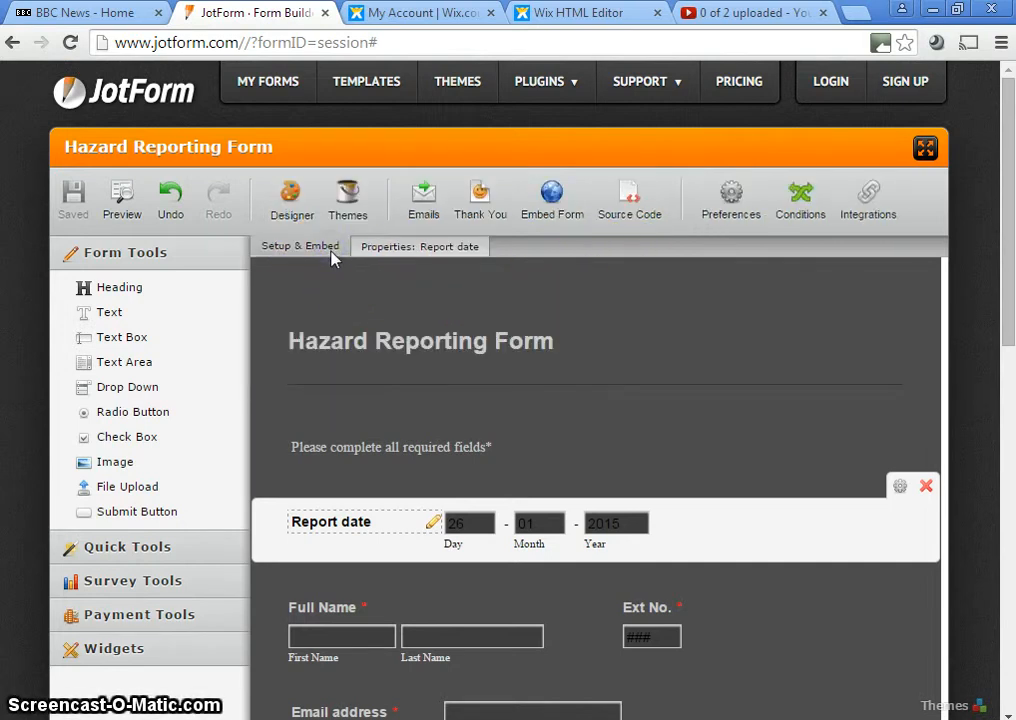
click(481, 199)
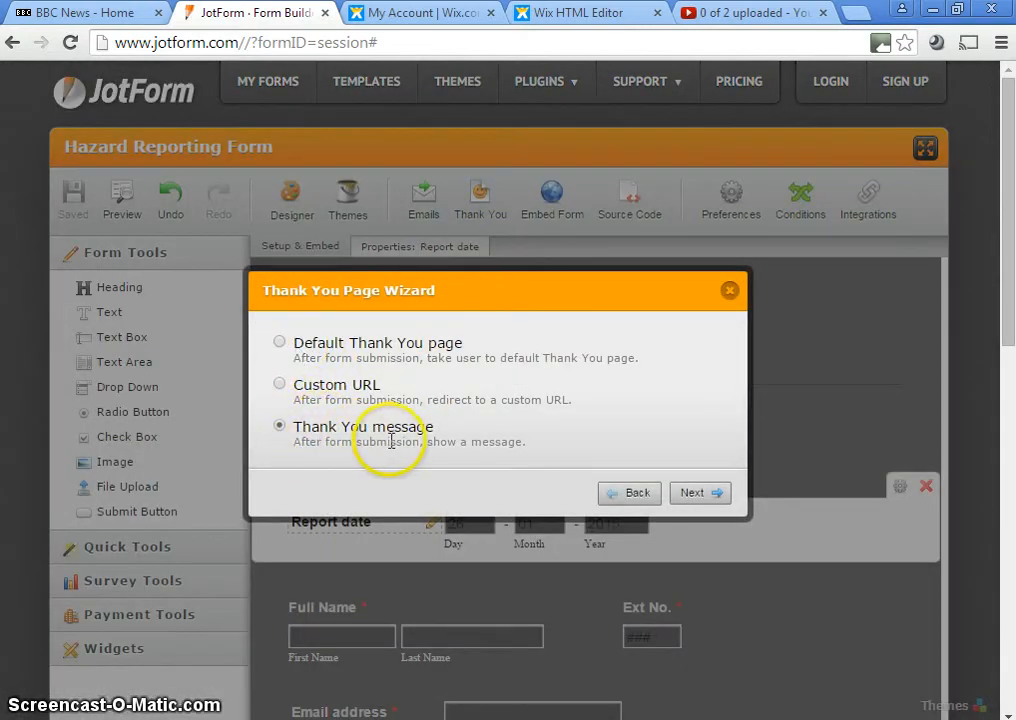
click(695, 497)
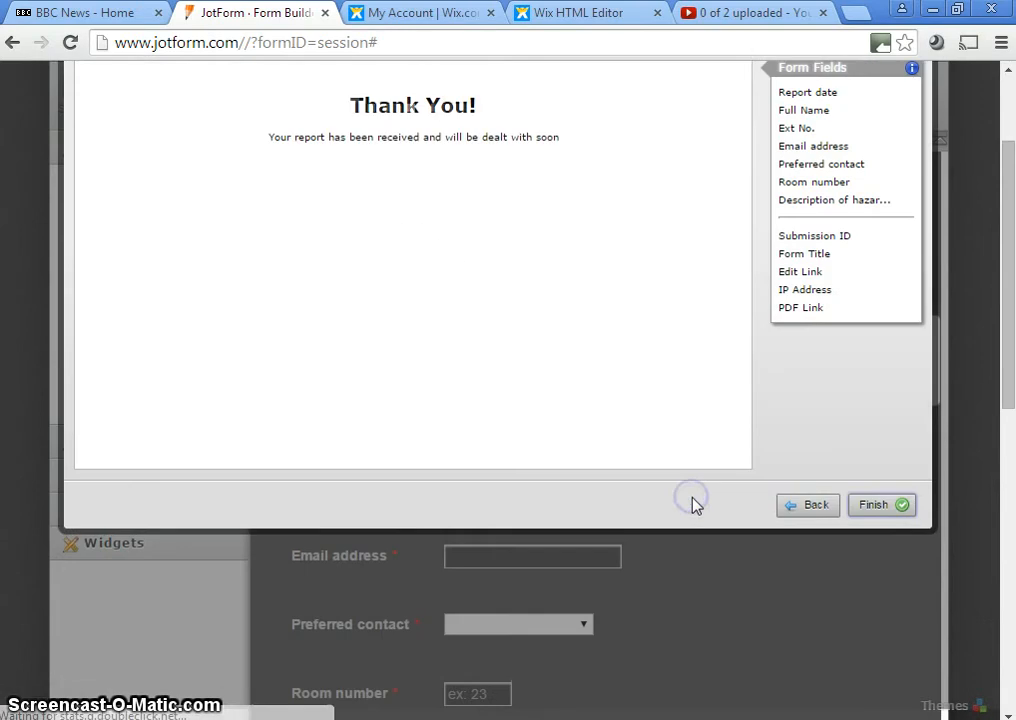
scroll(461, 254, up, 1)
drag(563, 232, 422, 230)
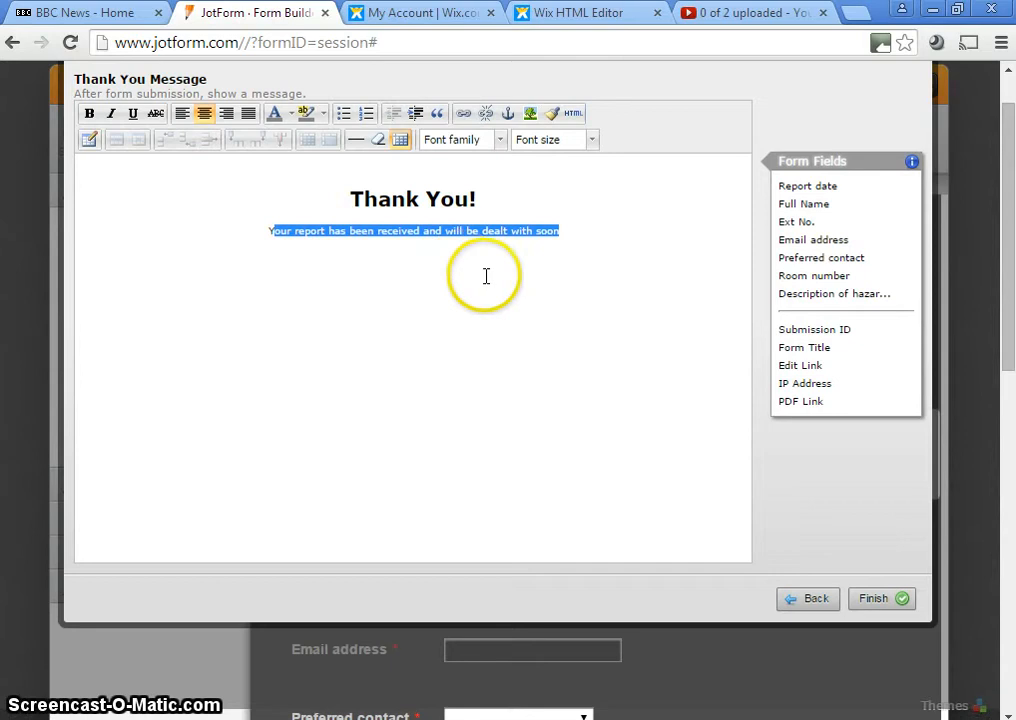
scroll(485, 274, up, 1)
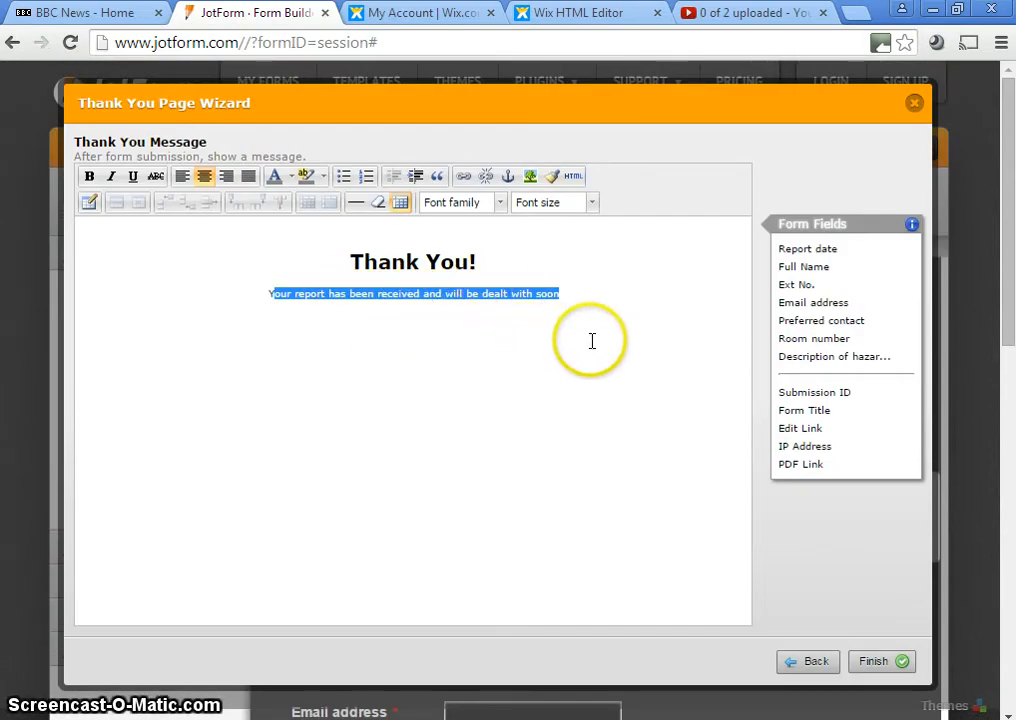
click(872, 663)
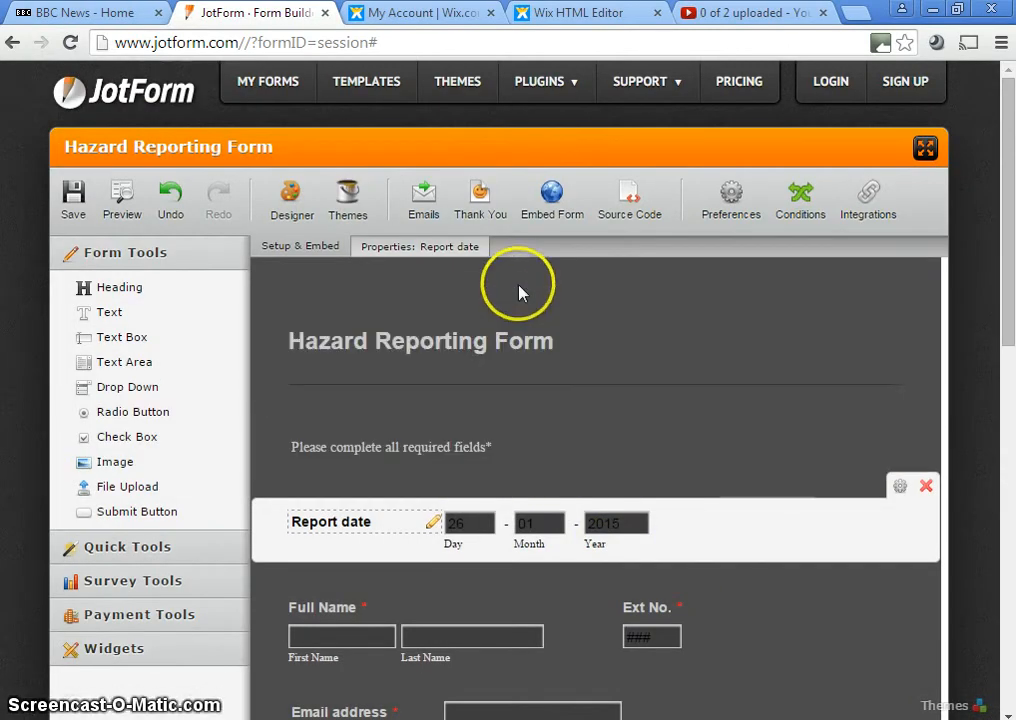
- Add a new Autoresponder email that sends a confirmation to the person who fills in the form
click(424, 200)
click(584, 288)
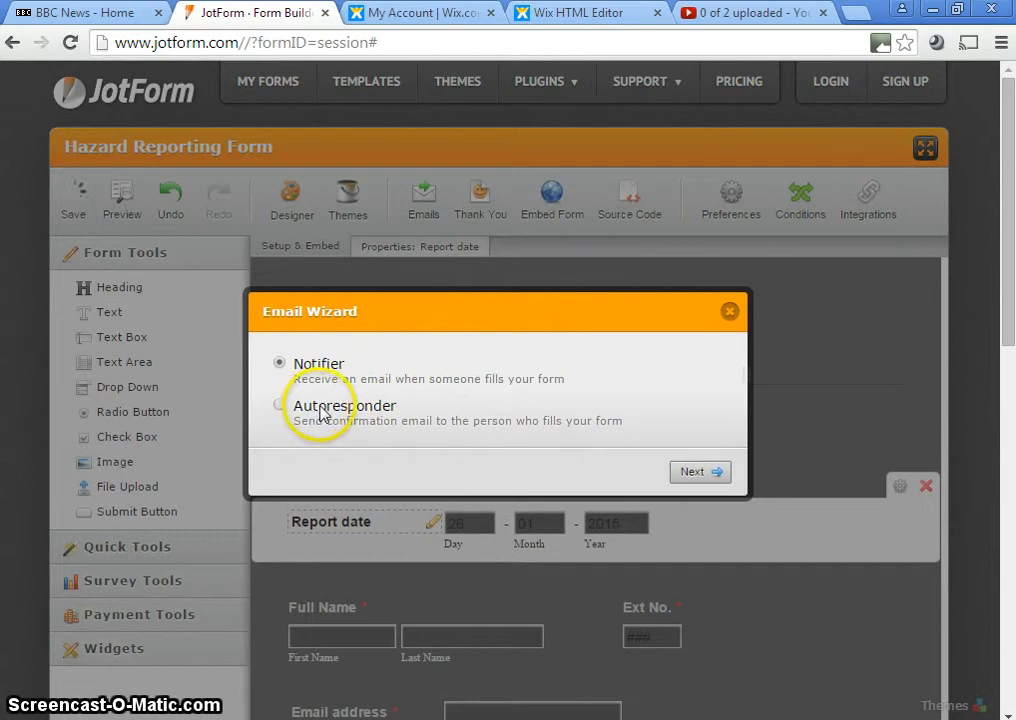
click(307, 412)
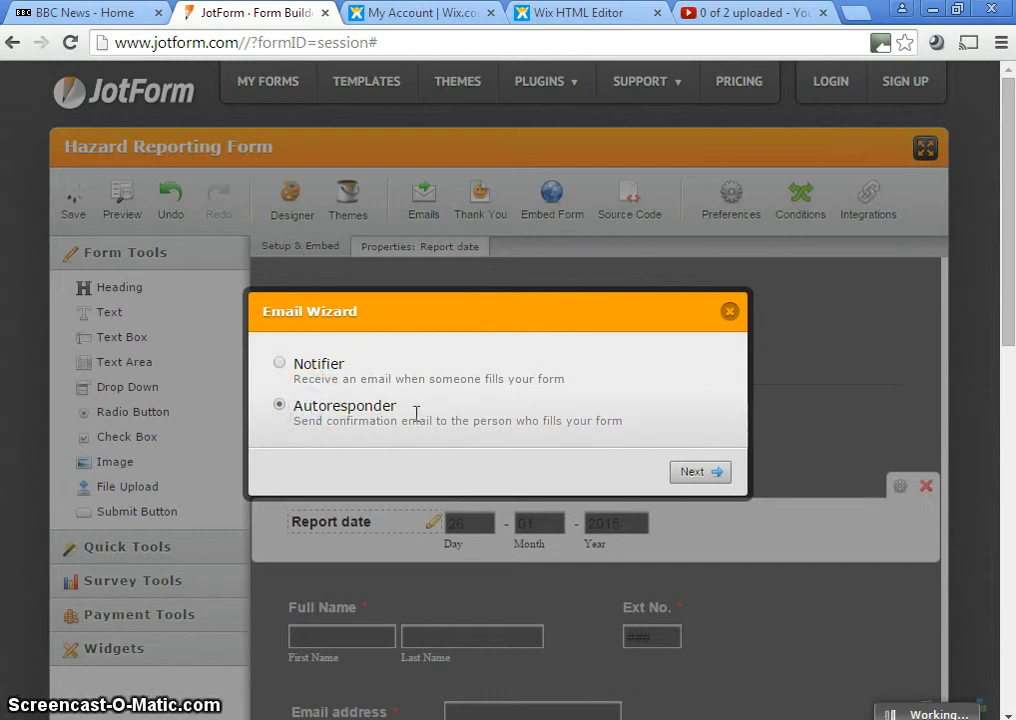
click(694, 478)
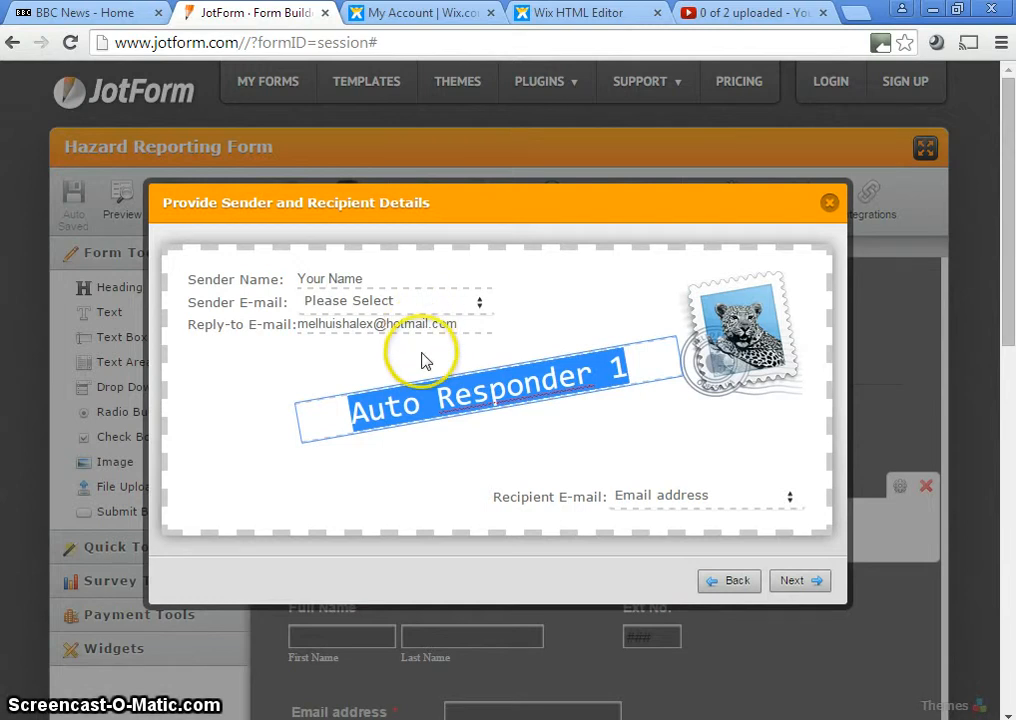
- Enter the sender's name, choose the JotForm no-reply sender address, and keep the form's Email address field as recipient
click(365, 279)
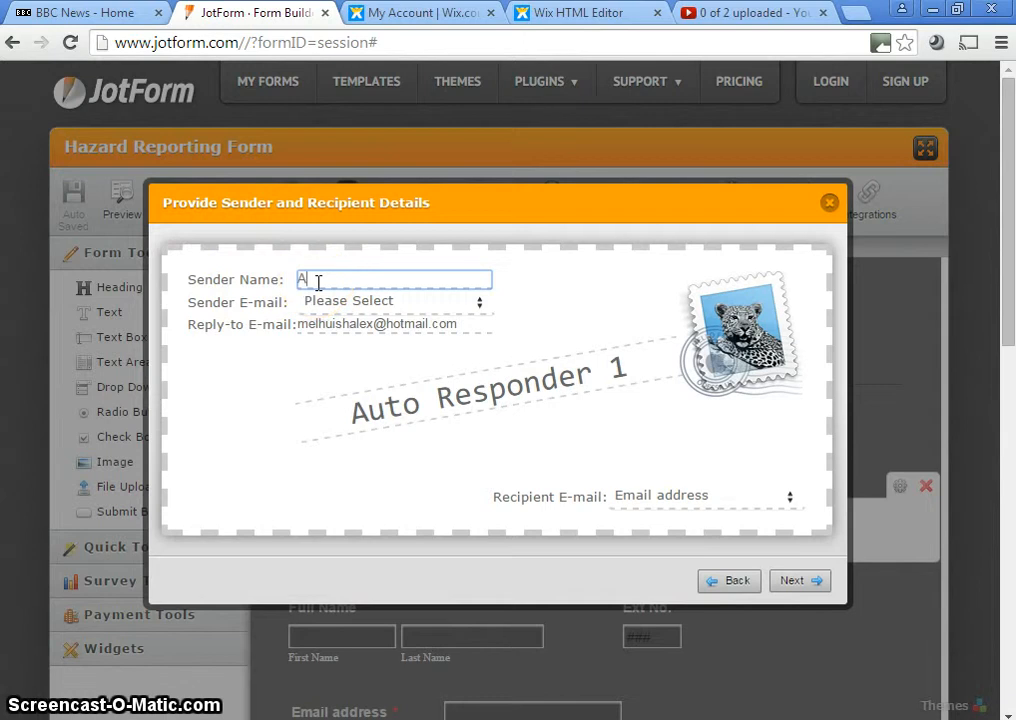
text(Alex)
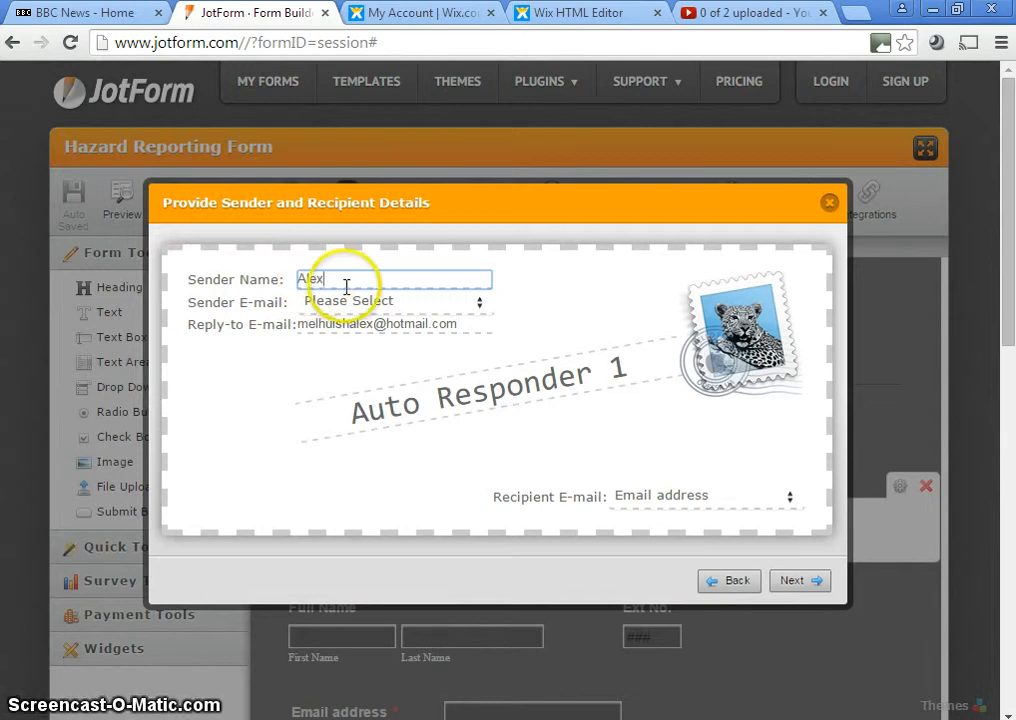
click(405, 311)
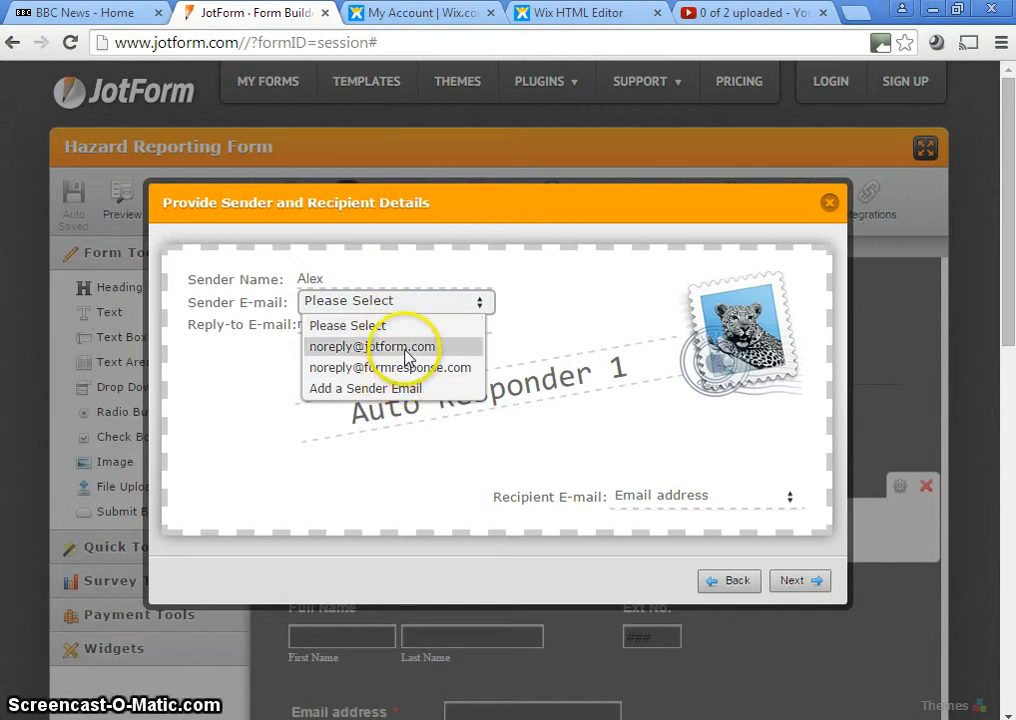
click(405, 352)
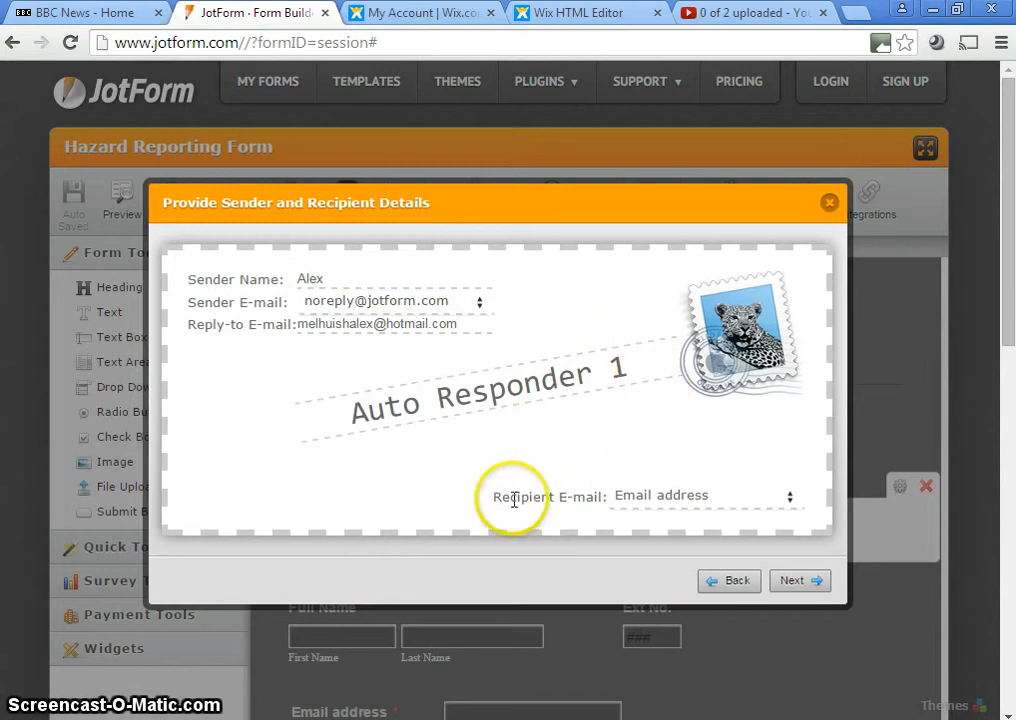
click(662, 500)
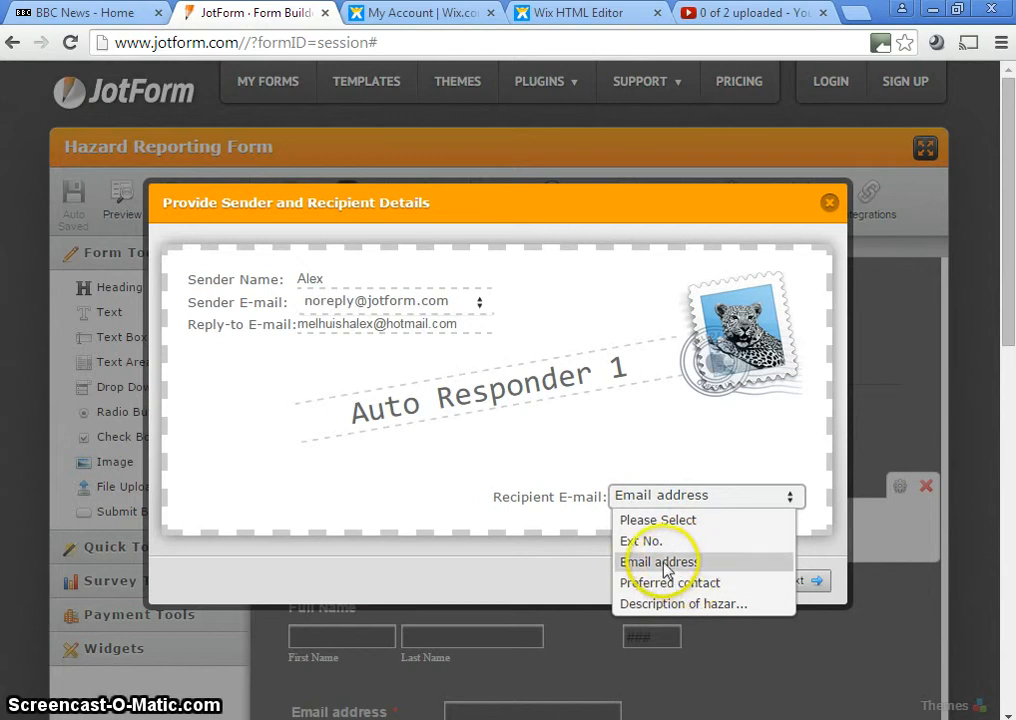
click(668, 562)
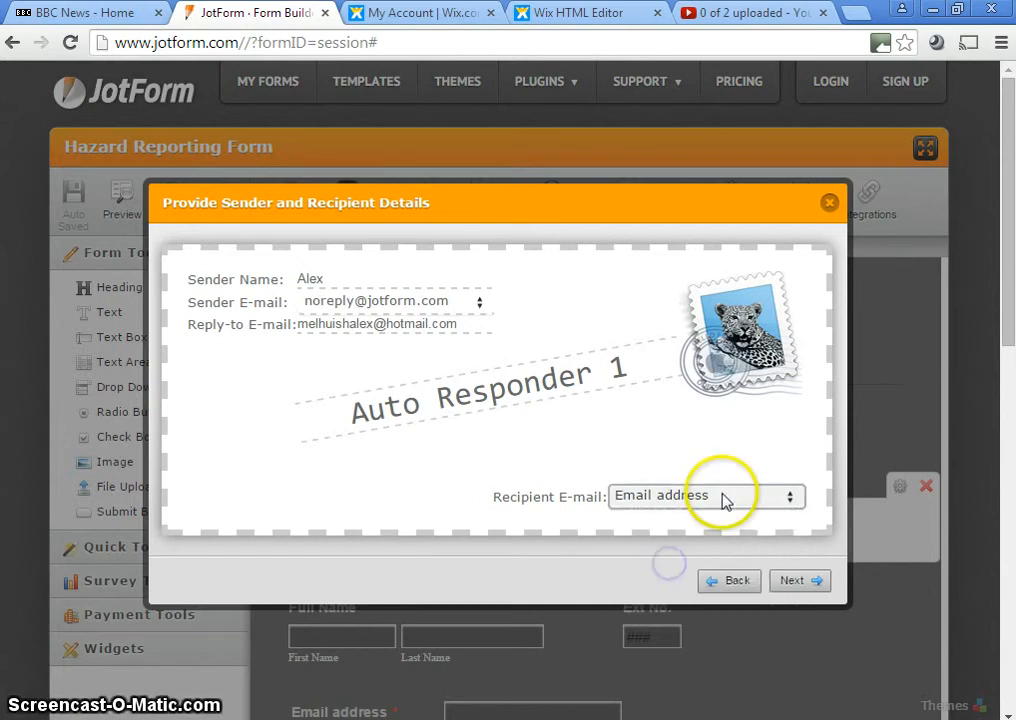
click(797, 581)
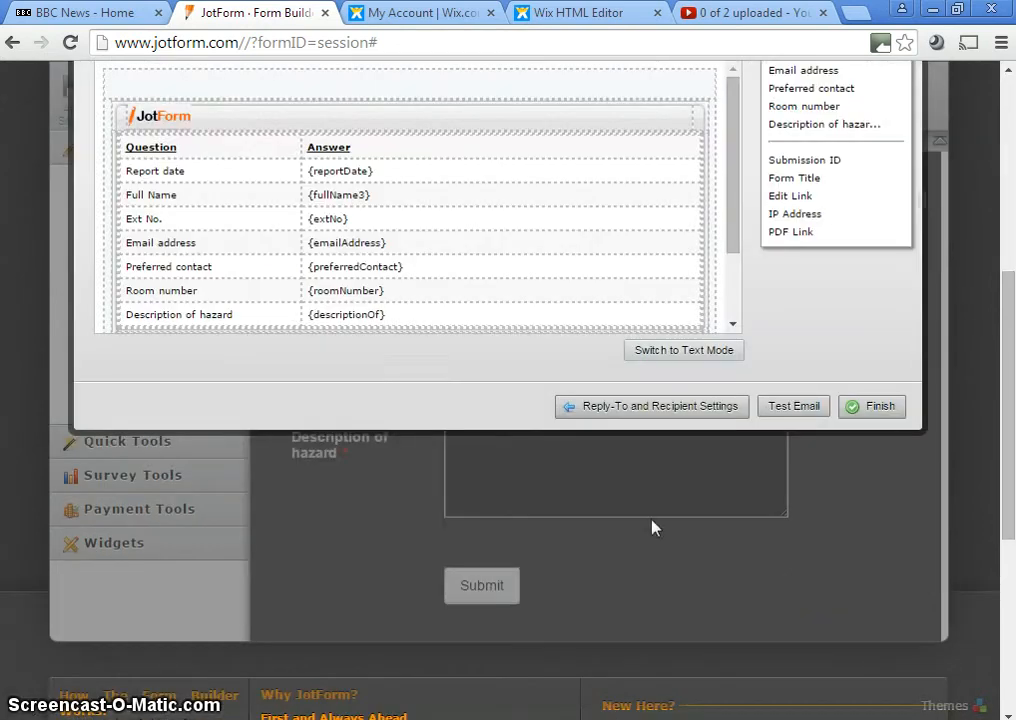
- Review the autoresponder's email content and finish it with the default subject and question table
scroll(675, 252, up, 2)
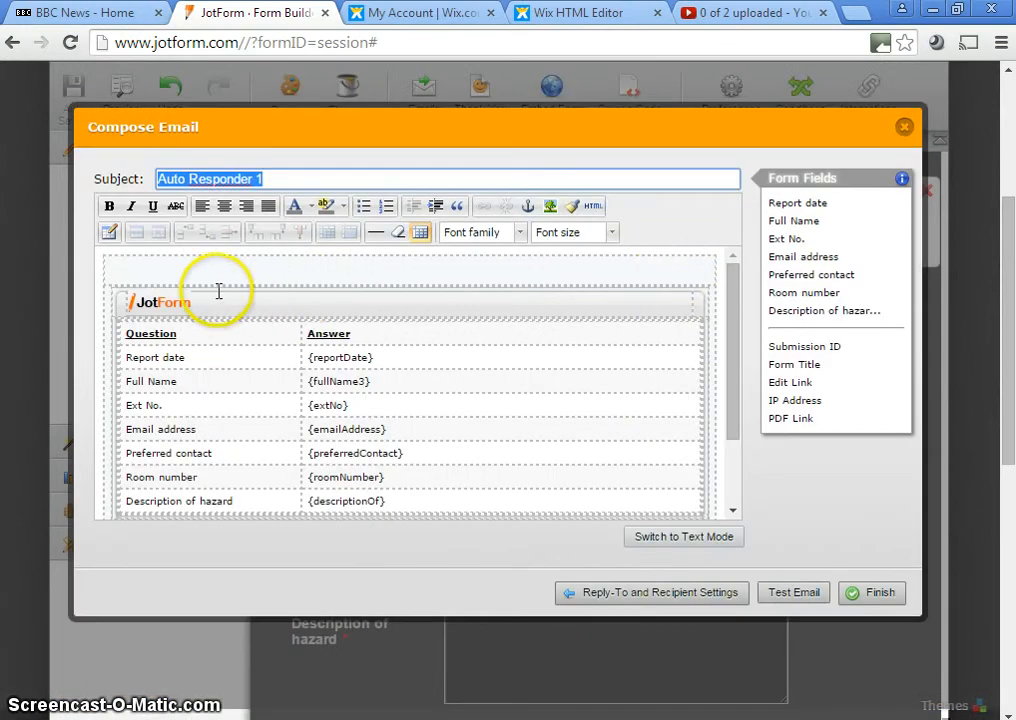
scroll(222, 326, down, 1)
scroll(222, 326, up, 1)
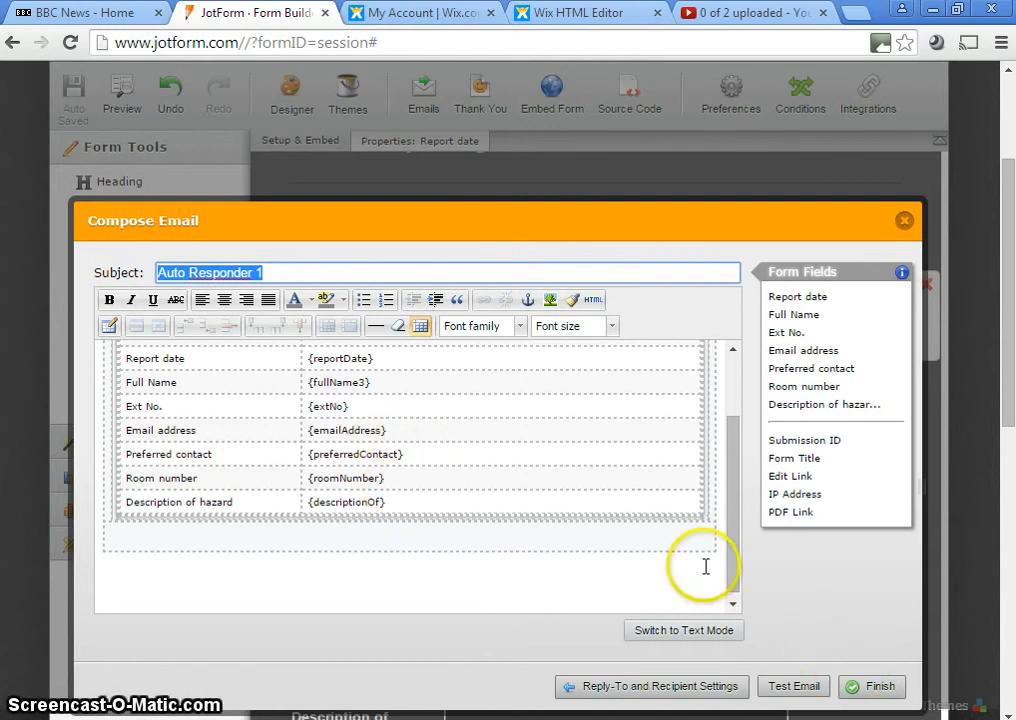
click(855, 688)
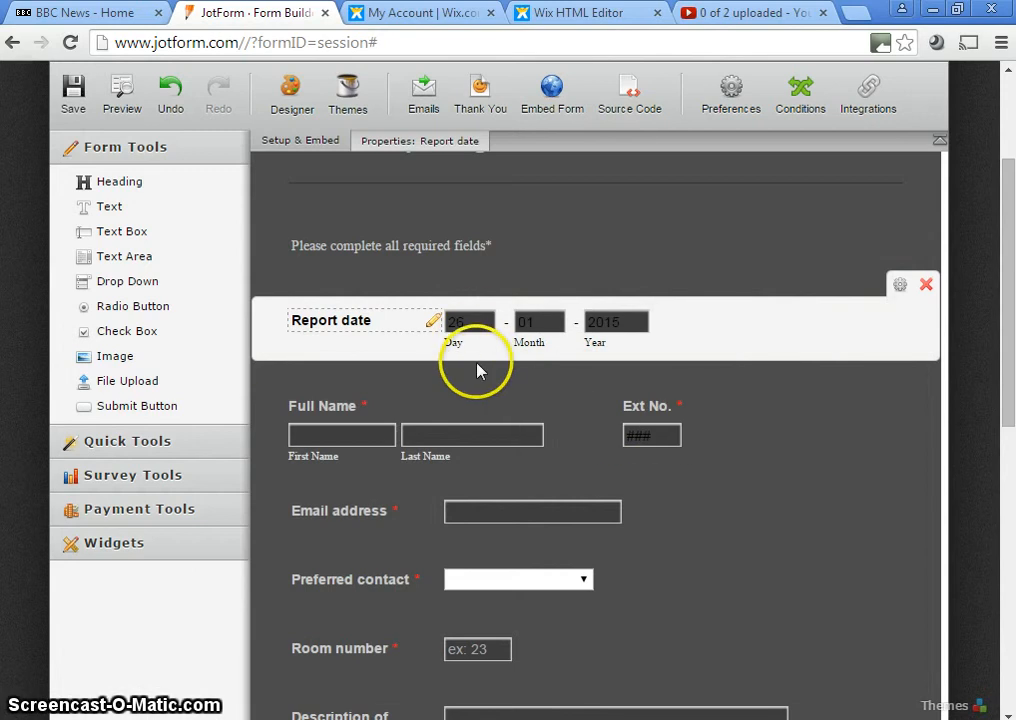
- Open the Embed Form wizard for the Hazard Reporting Form and display its Embed script code
scroll(478, 370, up, 1)
scroll(557, 347, up, 1)
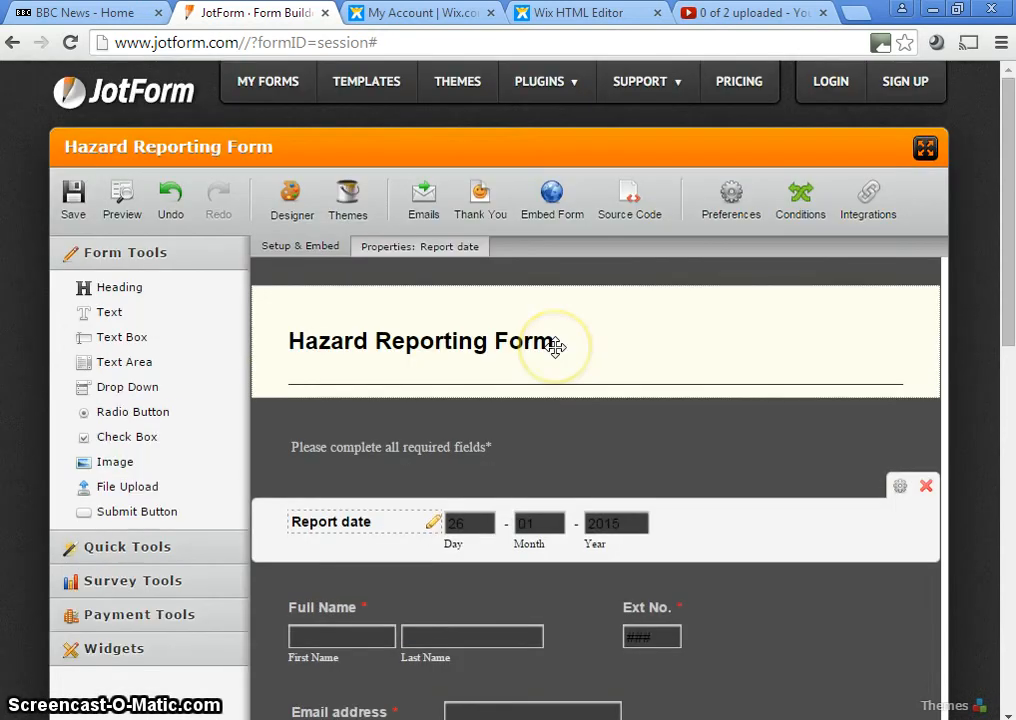
click(556, 214)
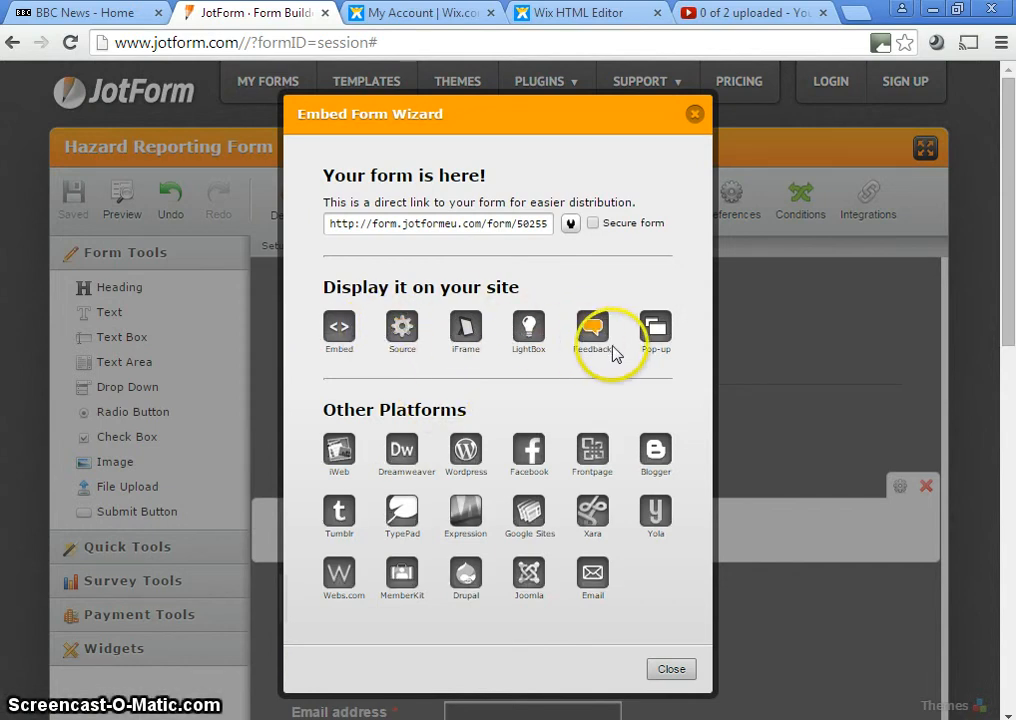
click(340, 327)
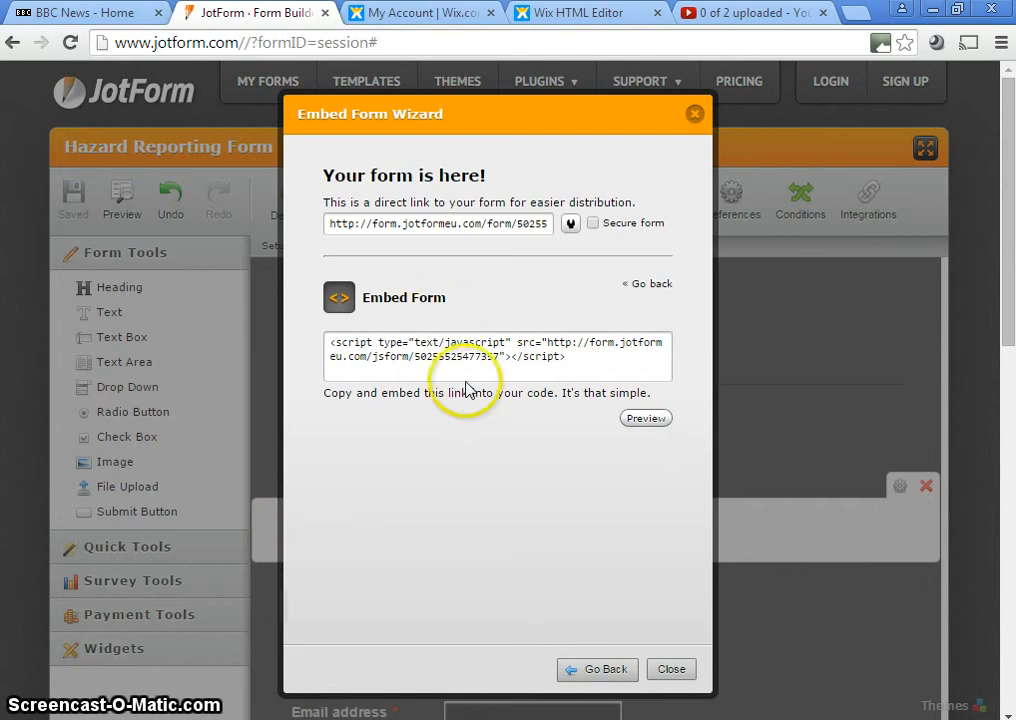
- Copy the form's entire embed script to the clipboard and close the Embed Form Wizard
click(575, 360)
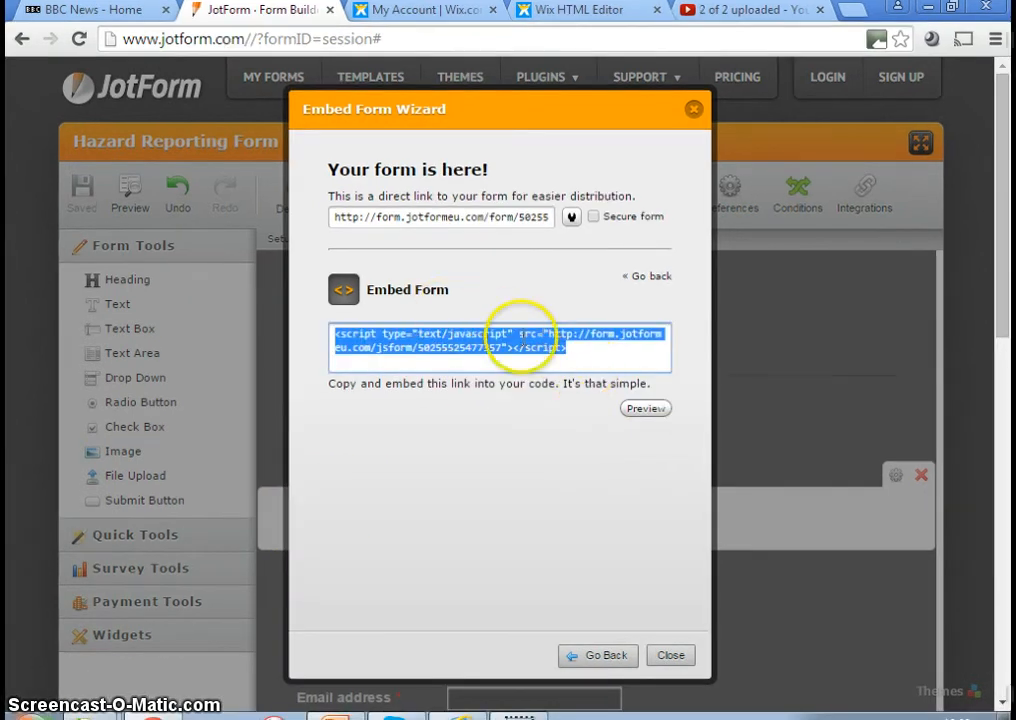
click(567, 348)
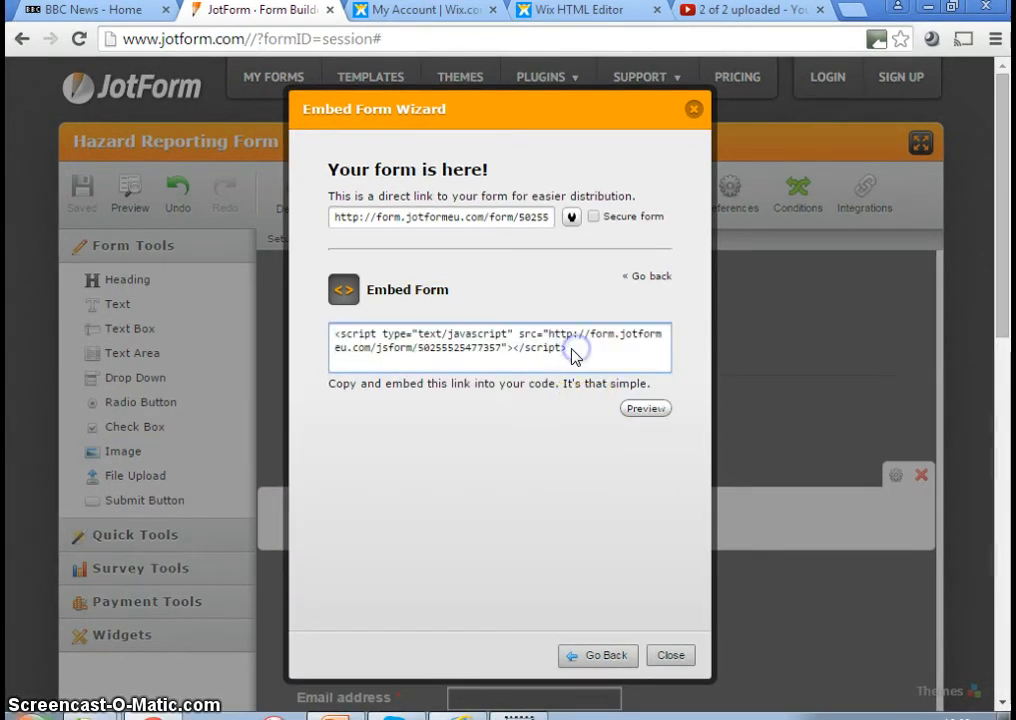
click(568, 347)
right_click(545, 346)
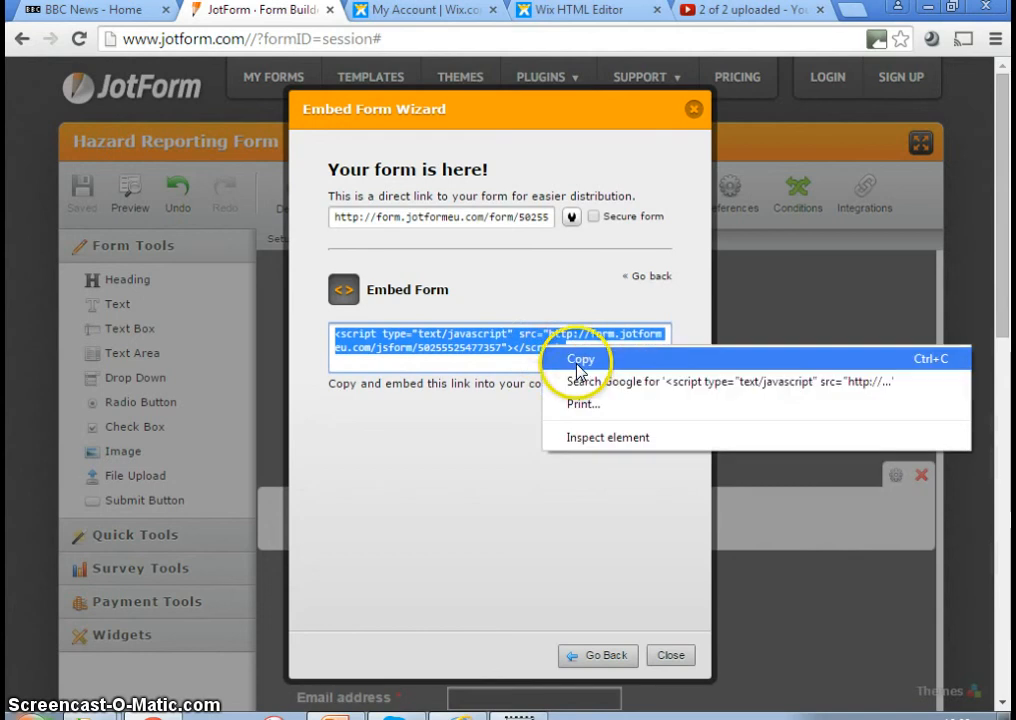
click(578, 360)
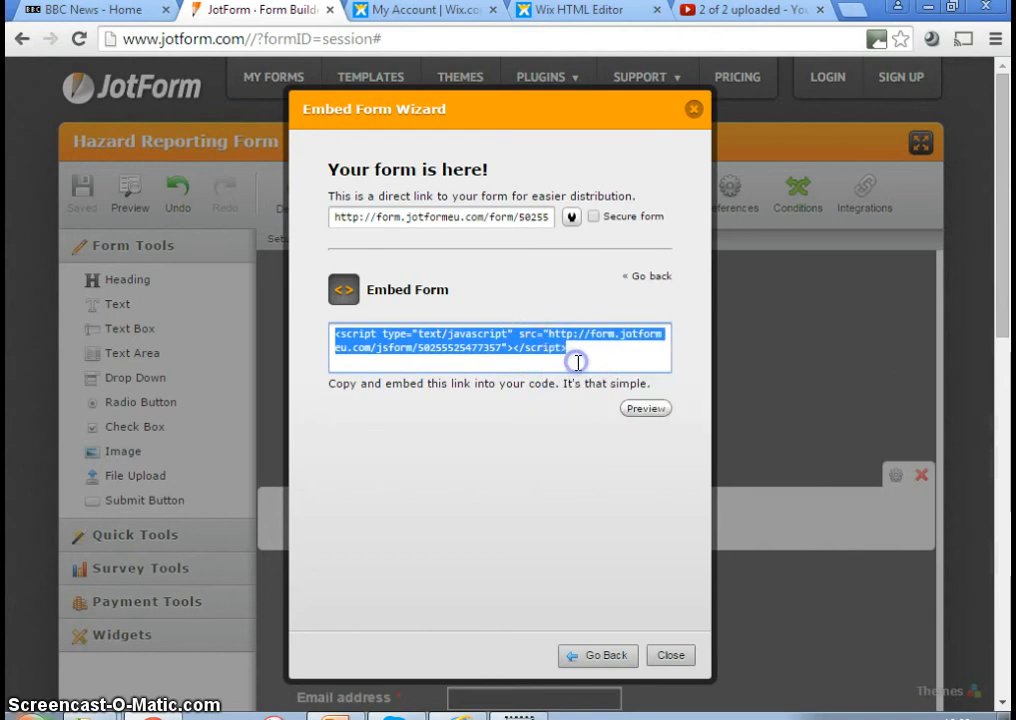
click(672, 656)
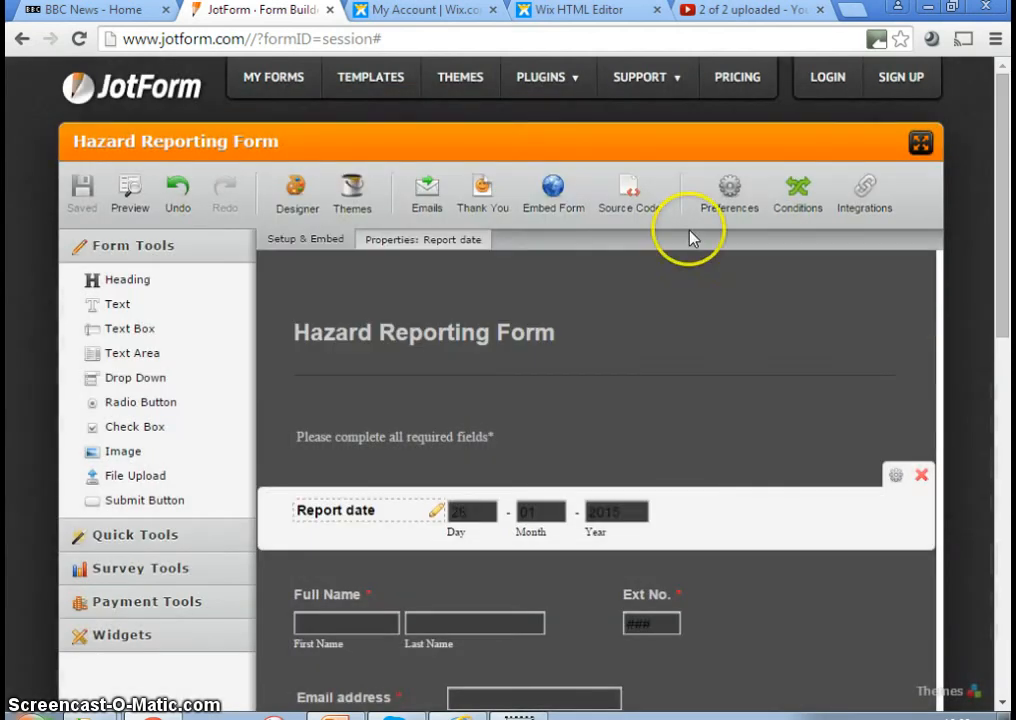
- Switch to the Wix HTML Editor and add an HTML app element to the REPORT page
click(550, 14)
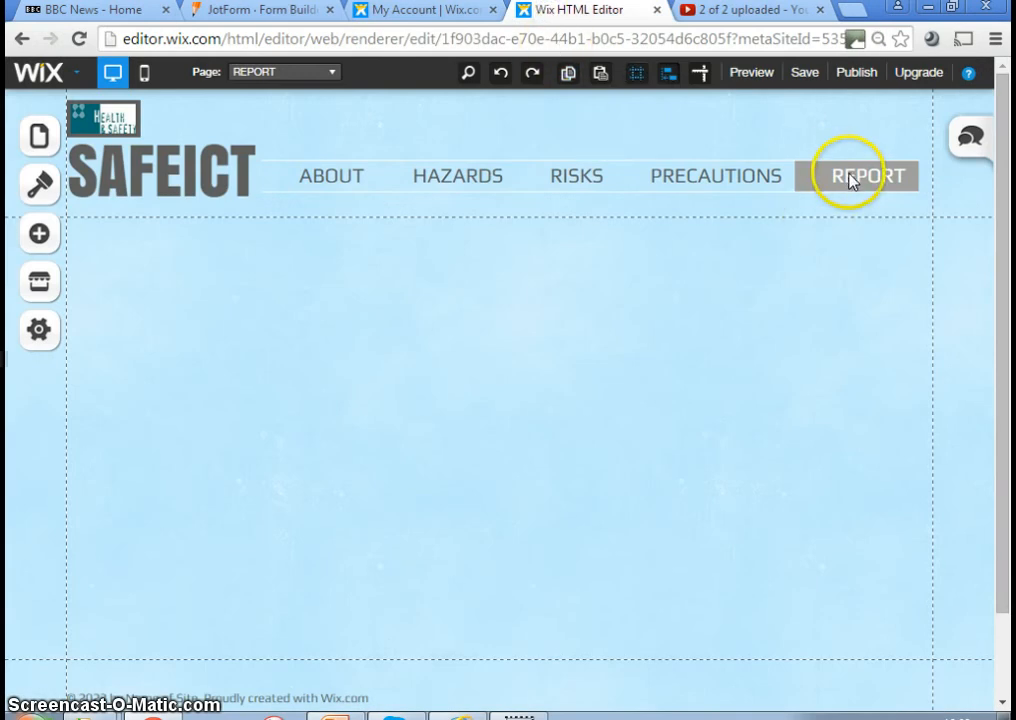
click(50, 238)
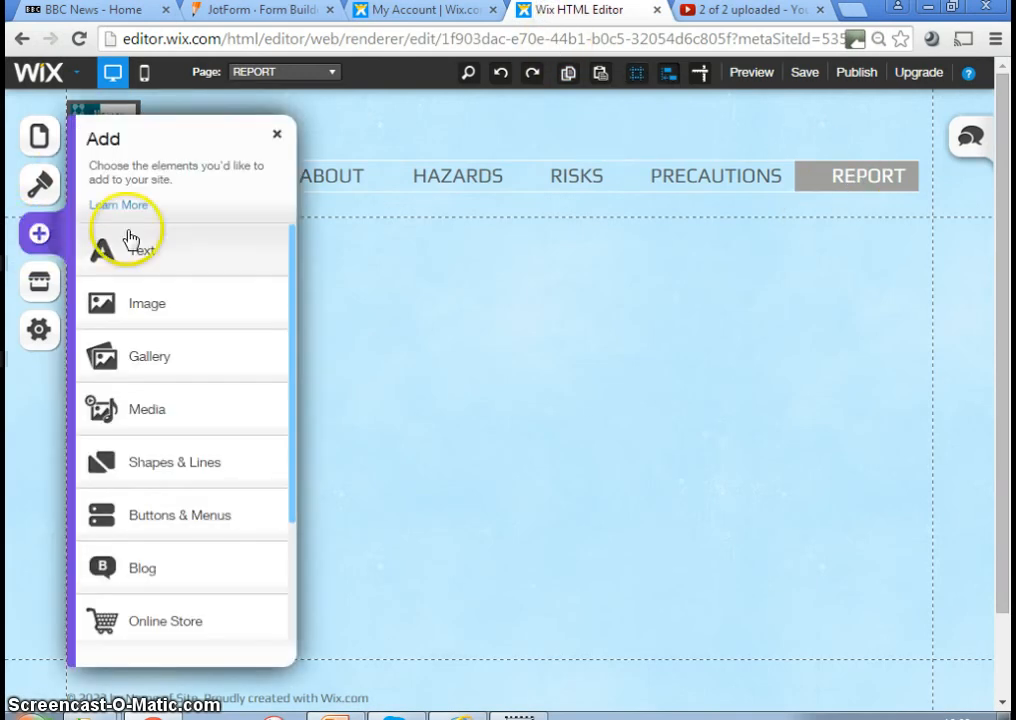
scroll(197, 389, down, 3)
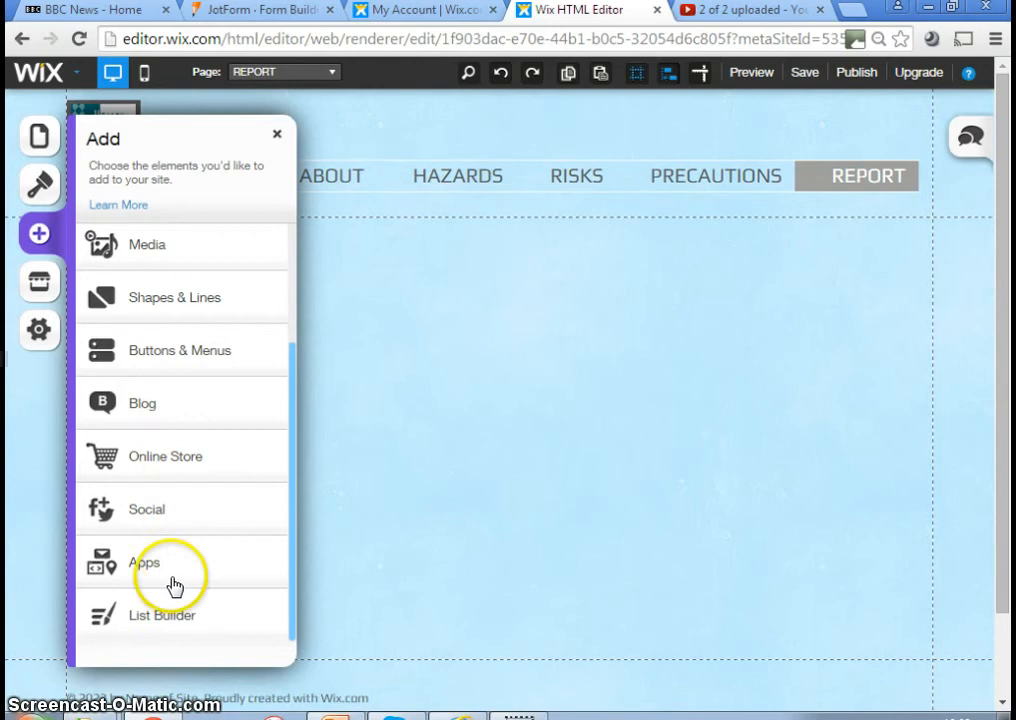
click(155, 570)
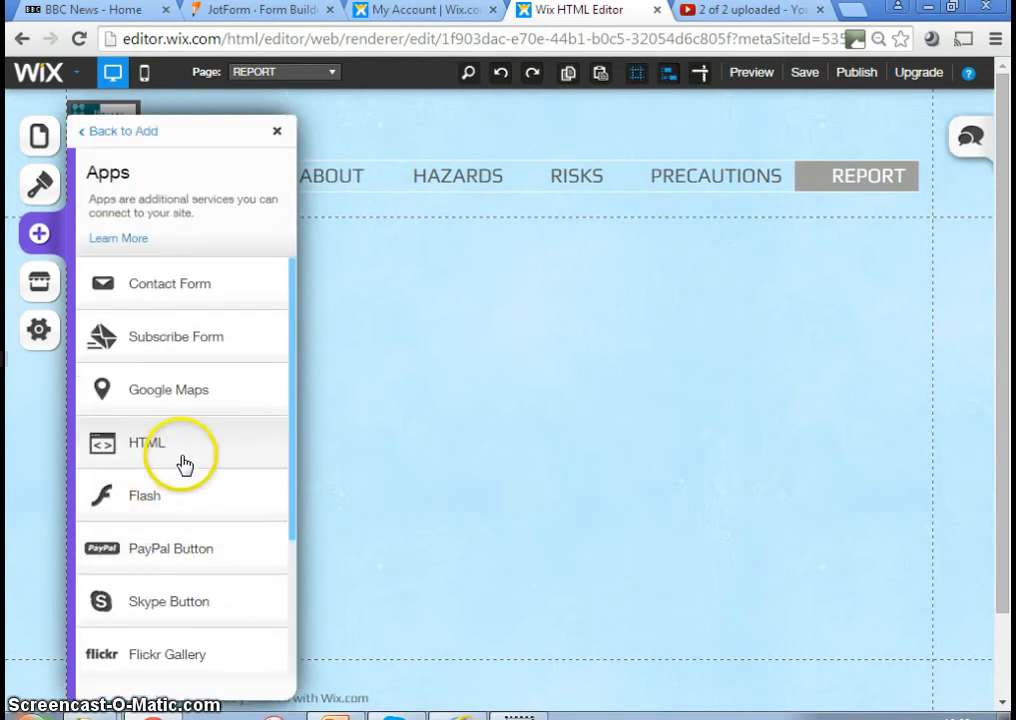
click(138, 451)
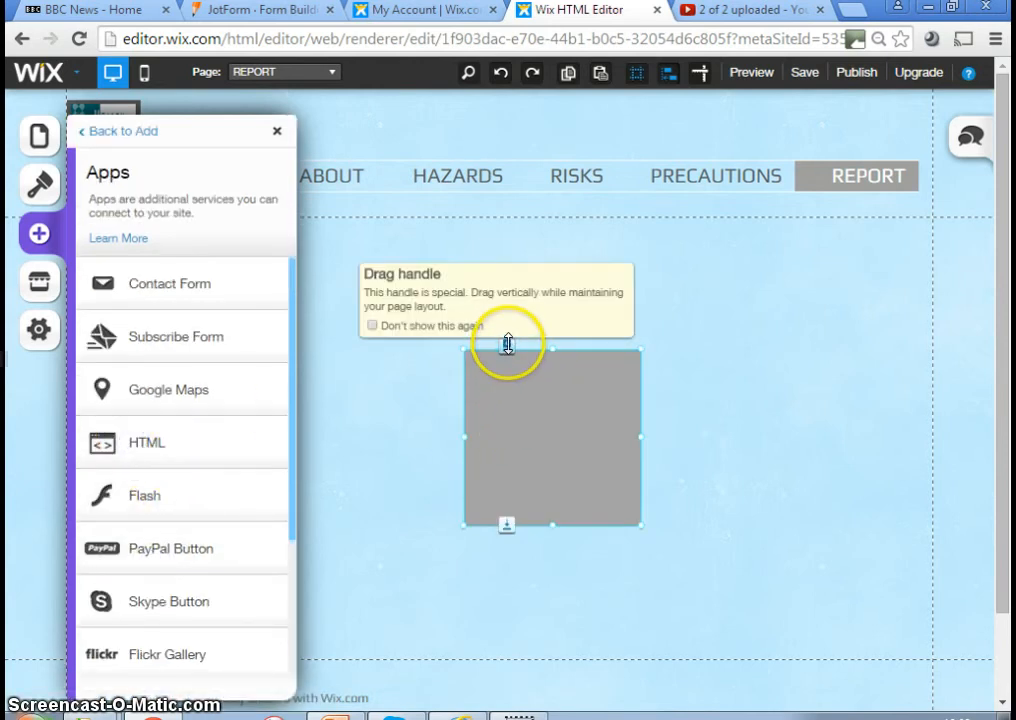
click(507, 344)
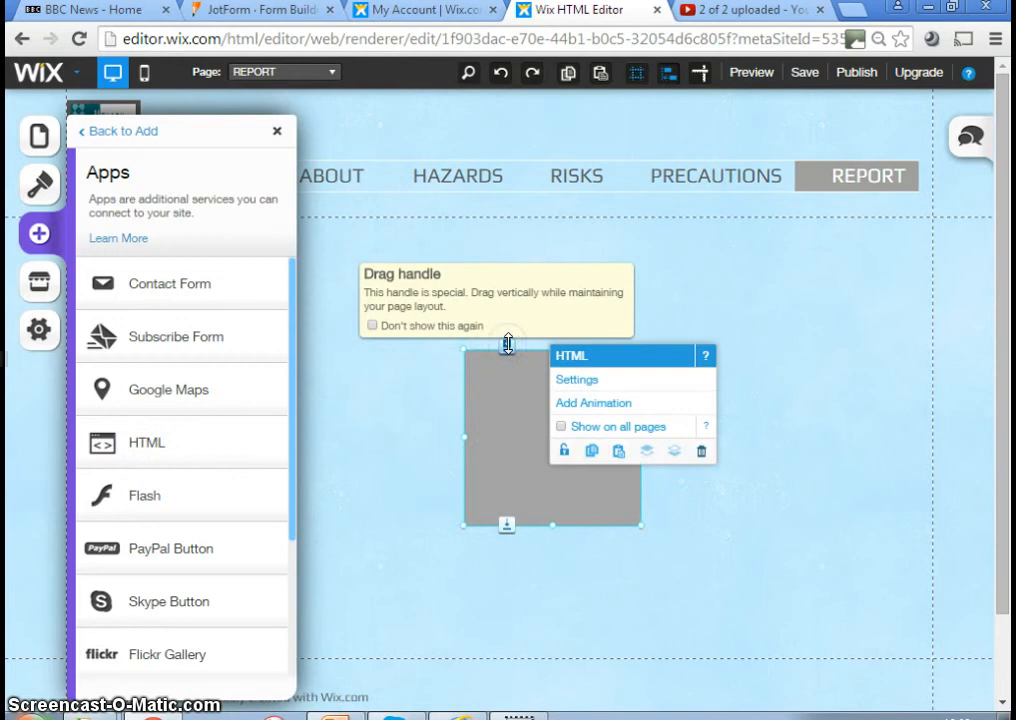
- Set the HTML element's mode to HTML code, paste the copied form script, update the element and close its settings
click(588, 382)
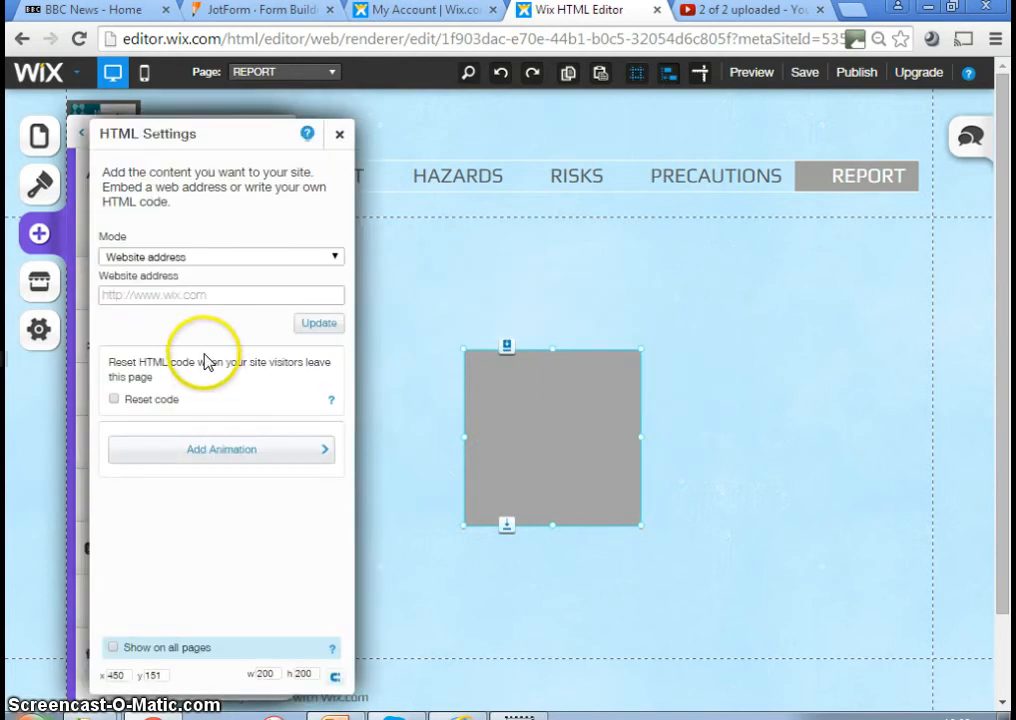
click(205, 258)
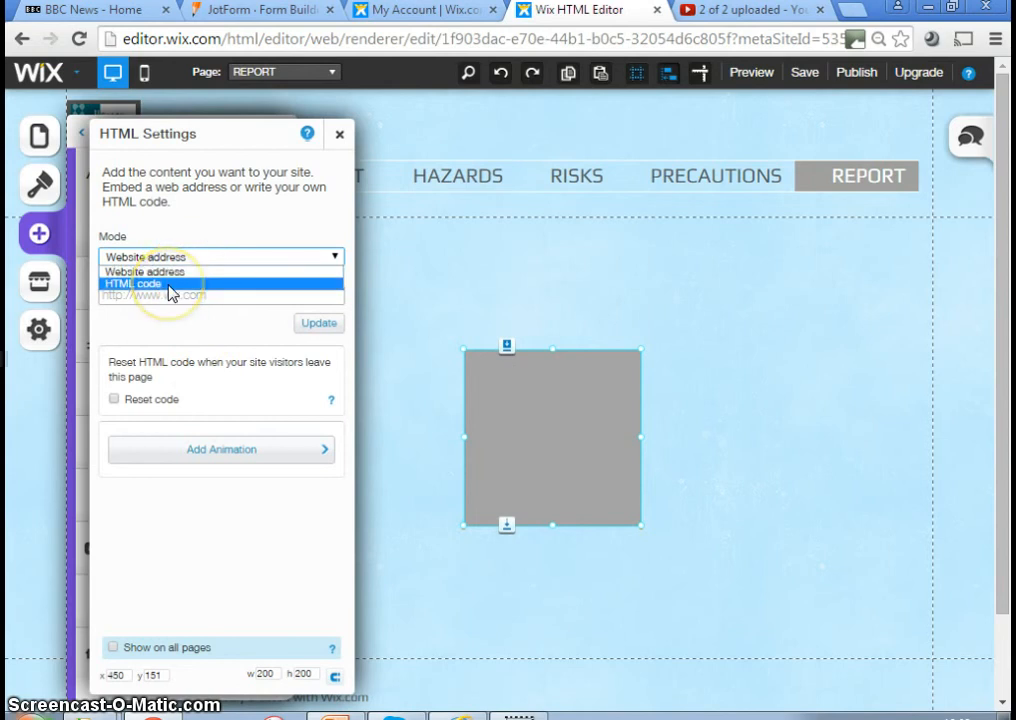
click(170, 285)
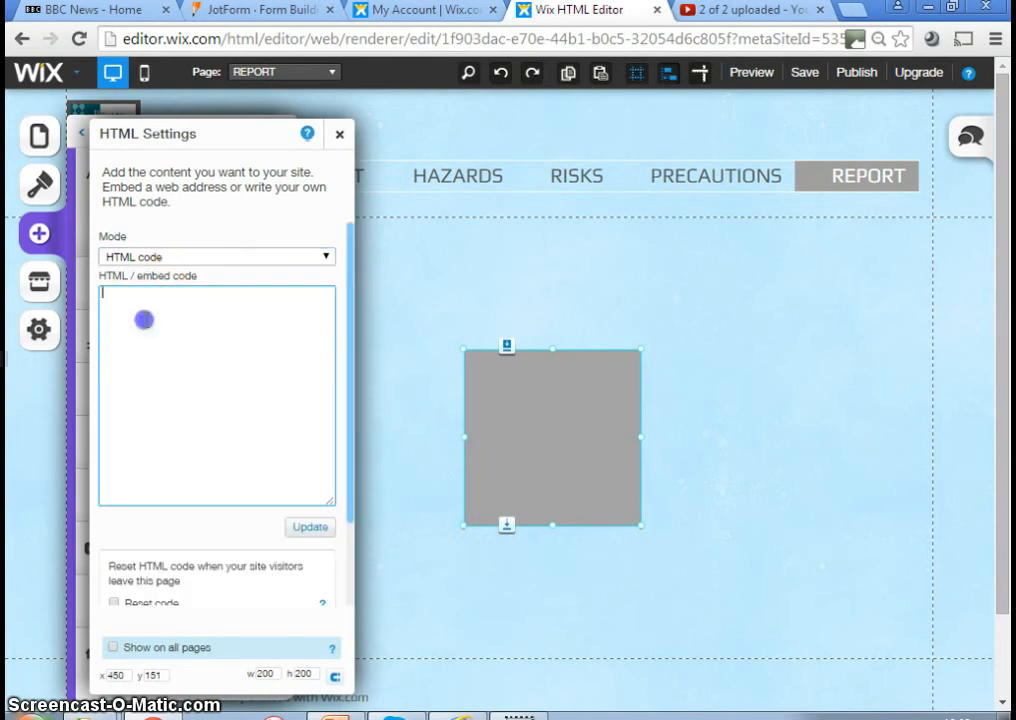
click(145, 319)
key(ctrl+v)
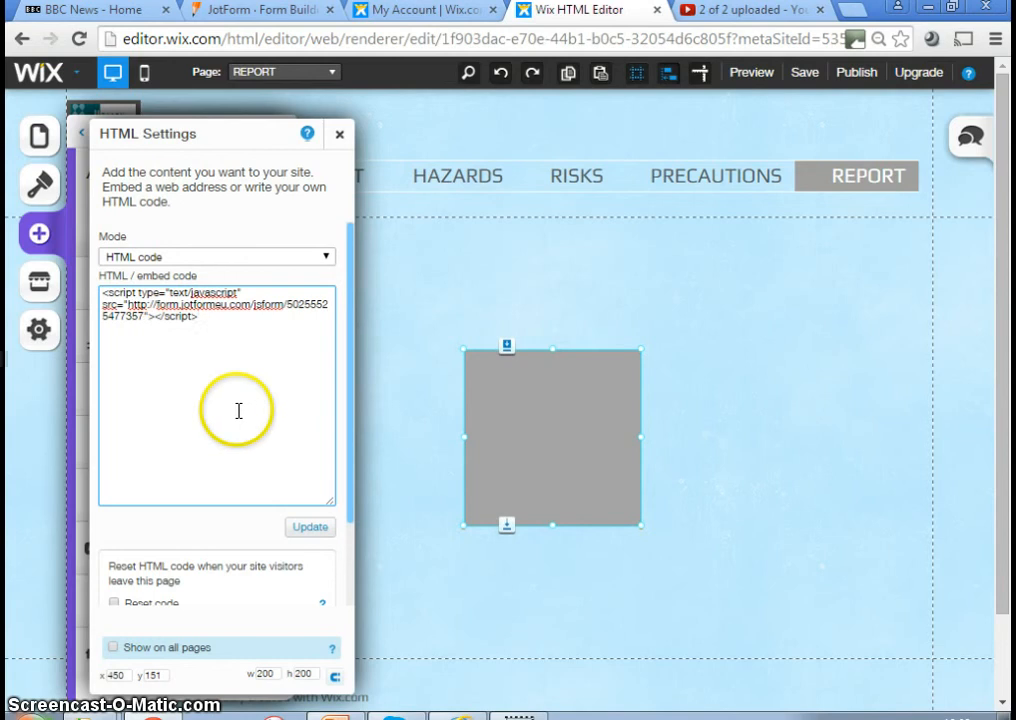
scroll(268, 435, down, 2)
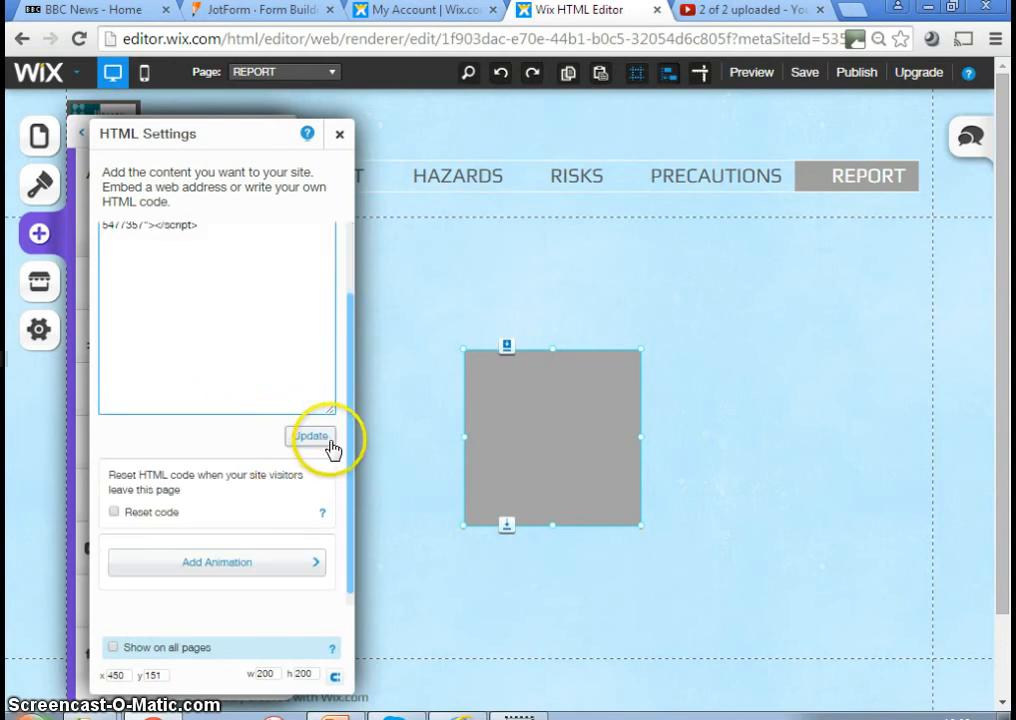
click(323, 440)
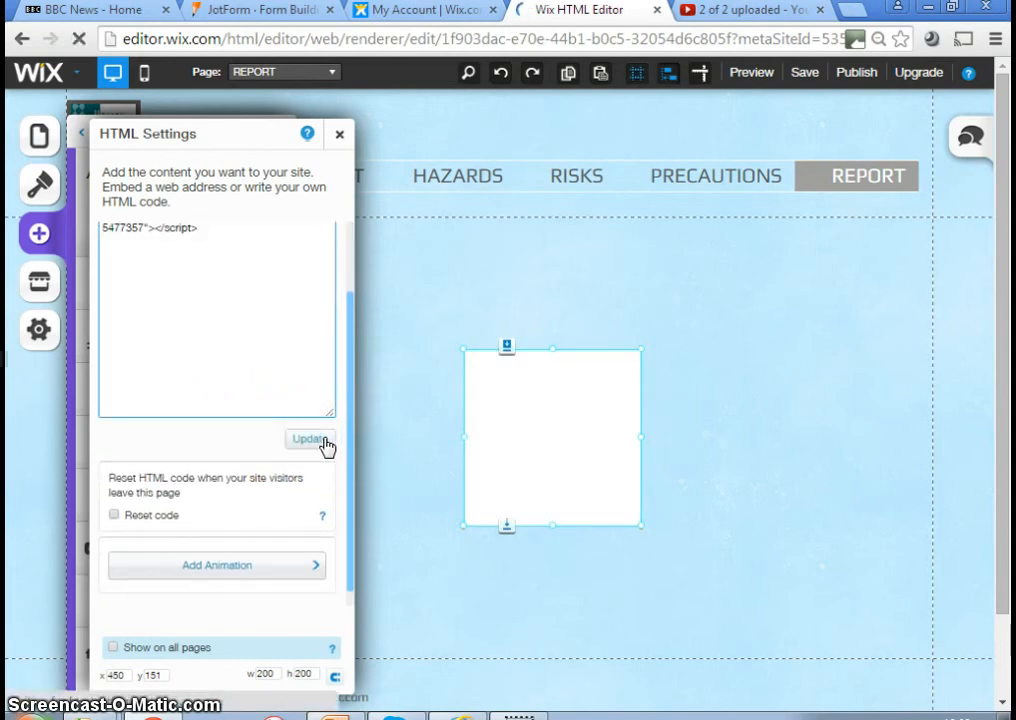
click(508, 382)
scroll(357, 643, down, 2)
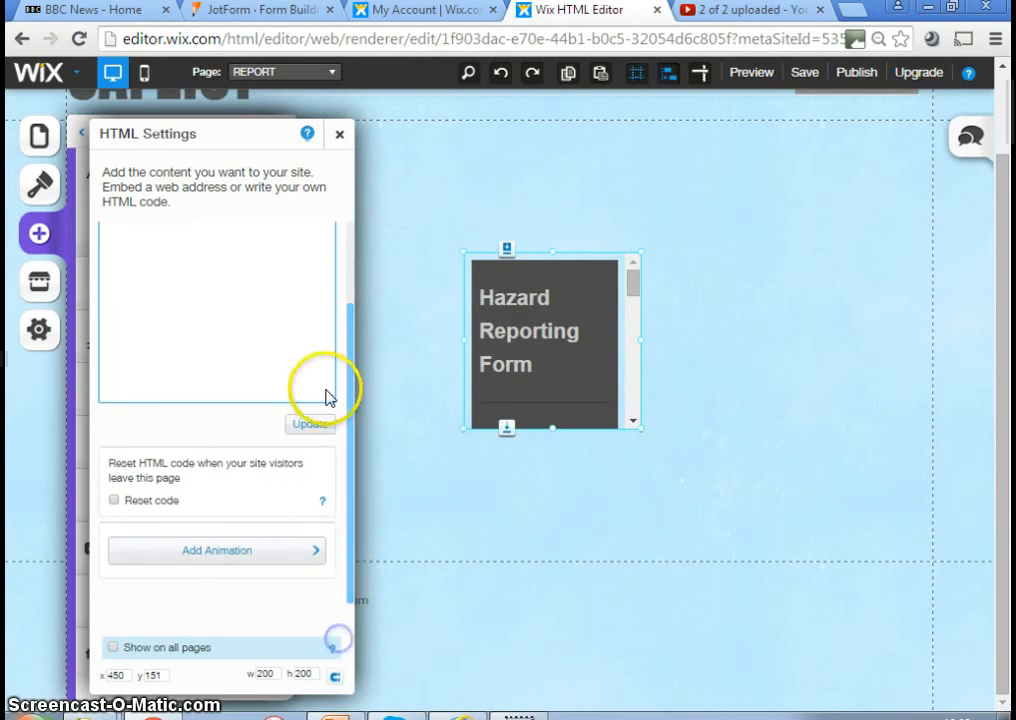
click(339, 133)
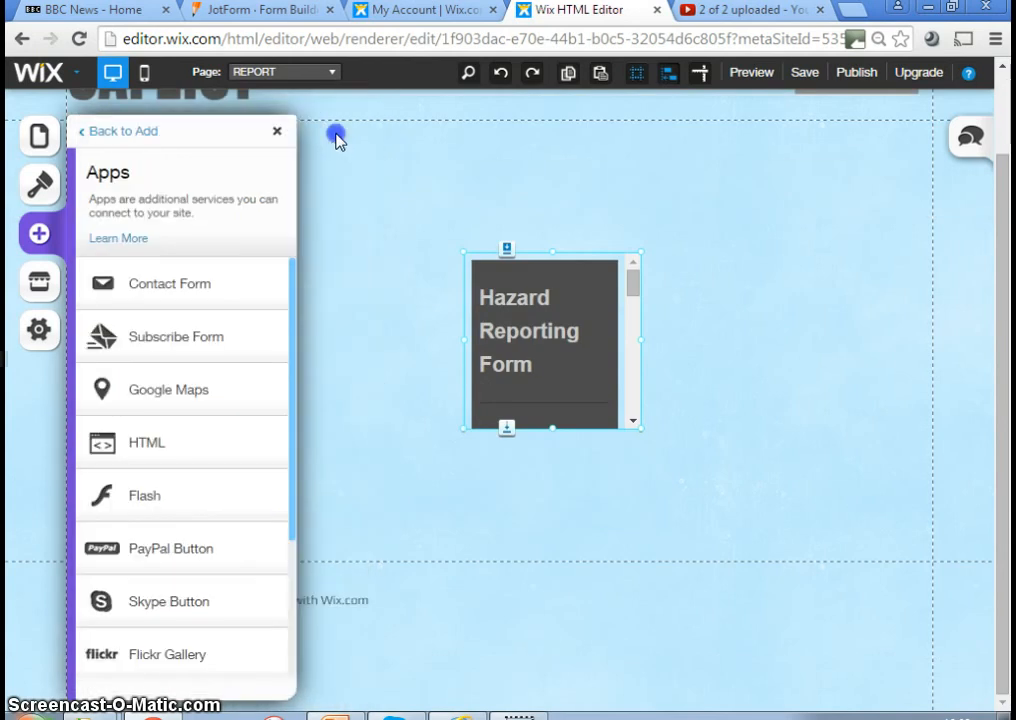
click(277, 131)
- Move the embedded form up beneath the site header and enlarge it to fill most of the REPORT page
drag(508, 279, 169, 153)
drag(305, 300, 866, 537)
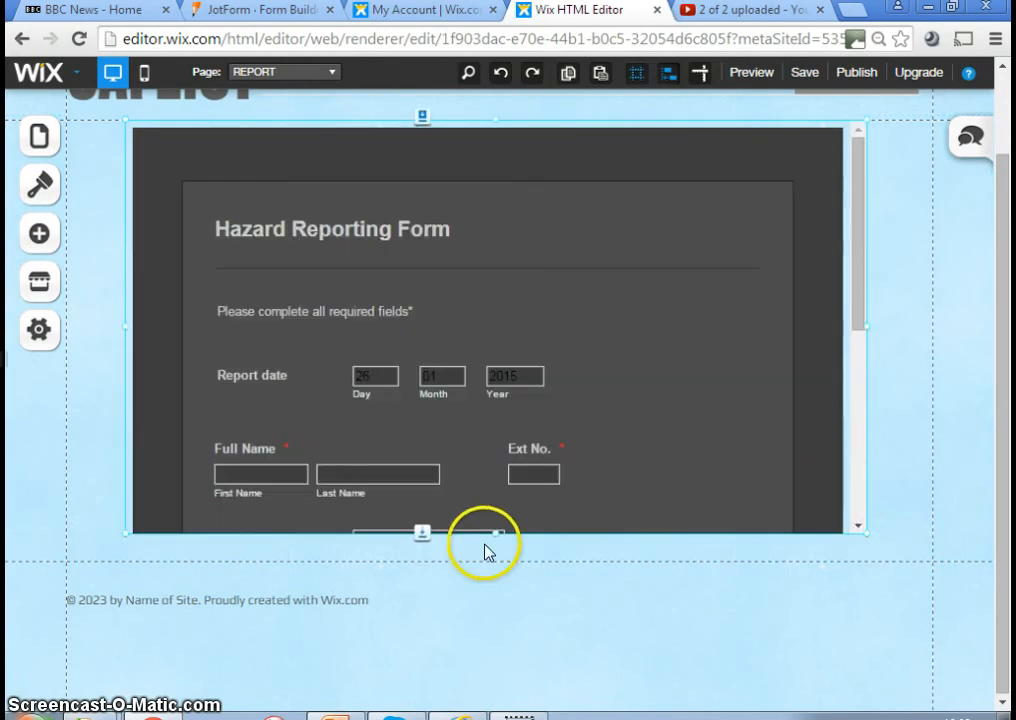
drag(499, 537, 497, 663)
drag(493, 558, 506, 611)
scroll(521, 582, down, 2)
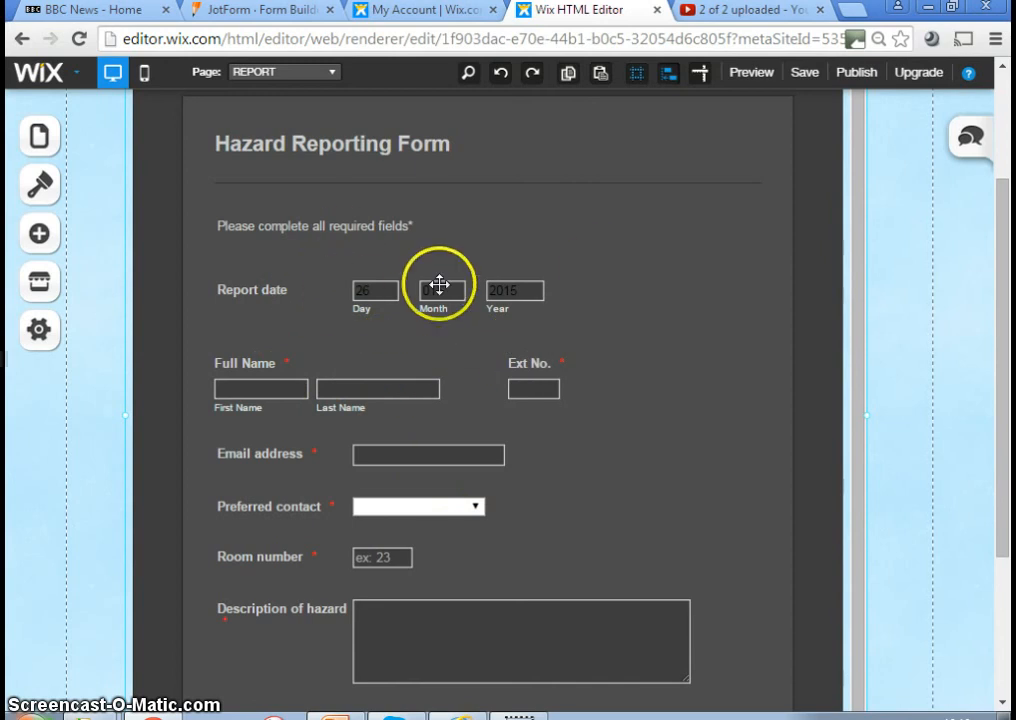
scroll(379, 342, up, 2)
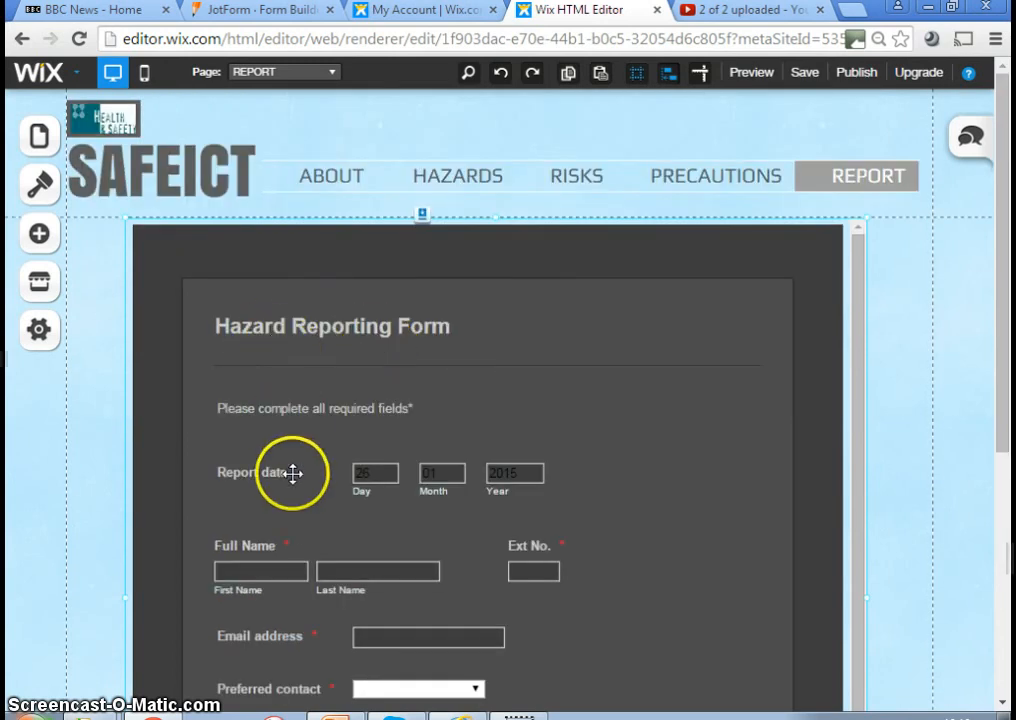
scroll(280, 475, down, 3)
scroll(300, 430, up, 2)
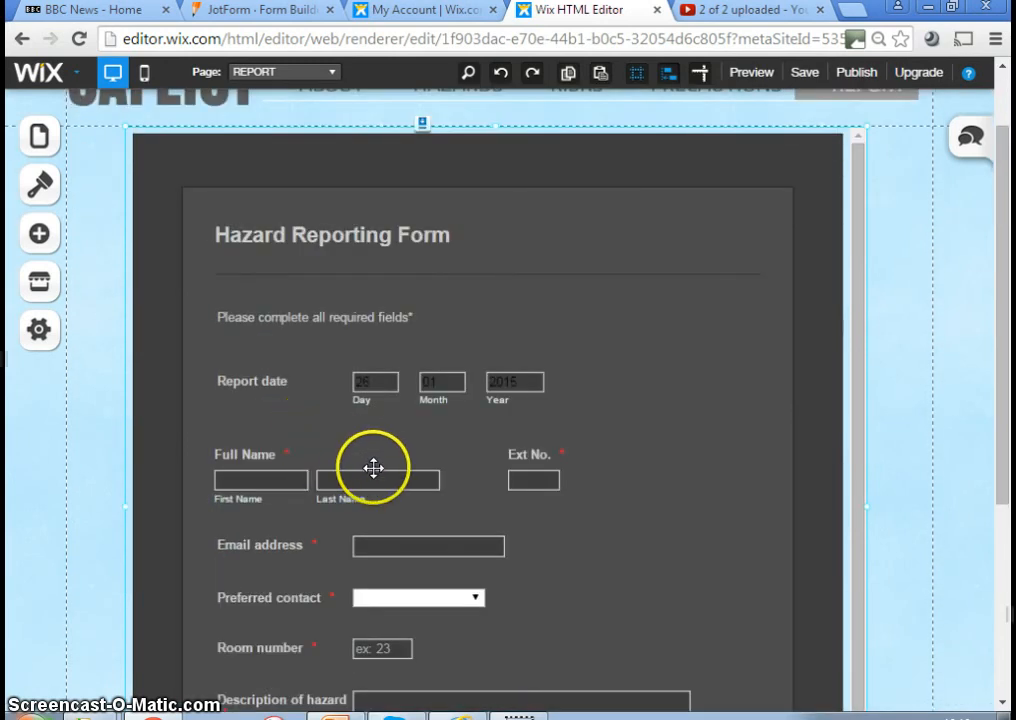
scroll(544, 408, up, 1)
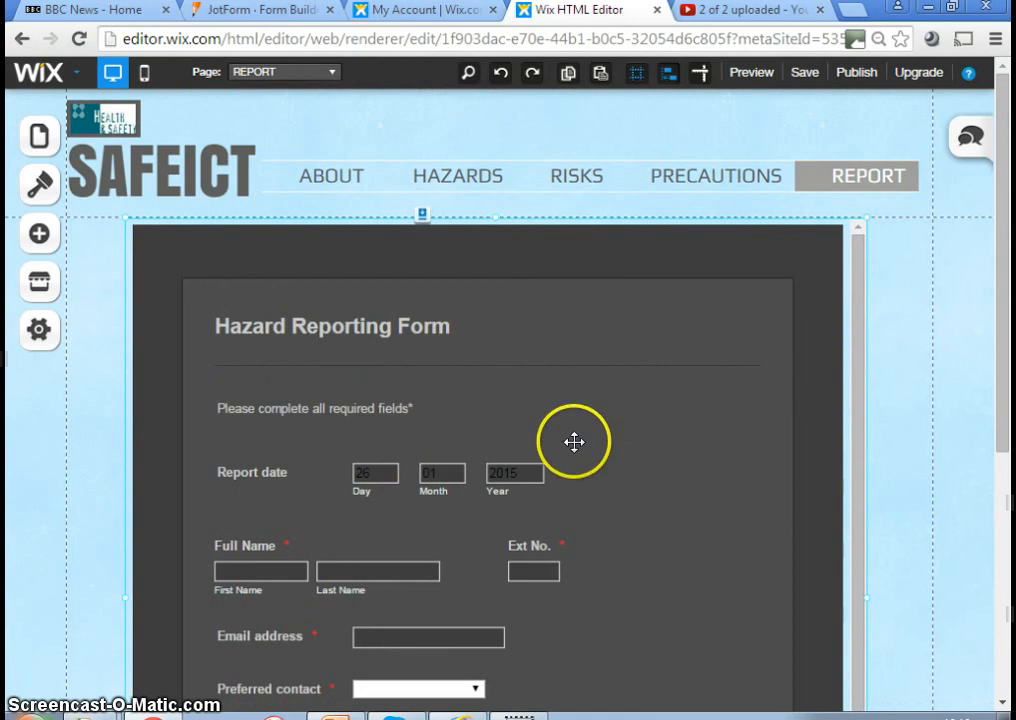